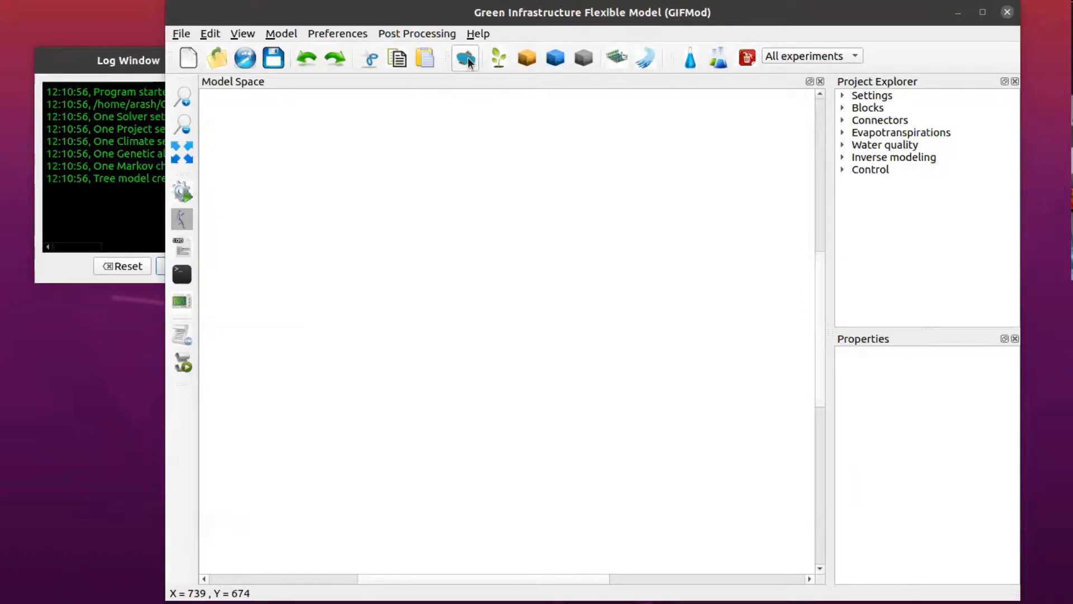
# Step: Add two pond blocks and place the second pond beside the first one, to its right
pyautogui.click(468, 62)
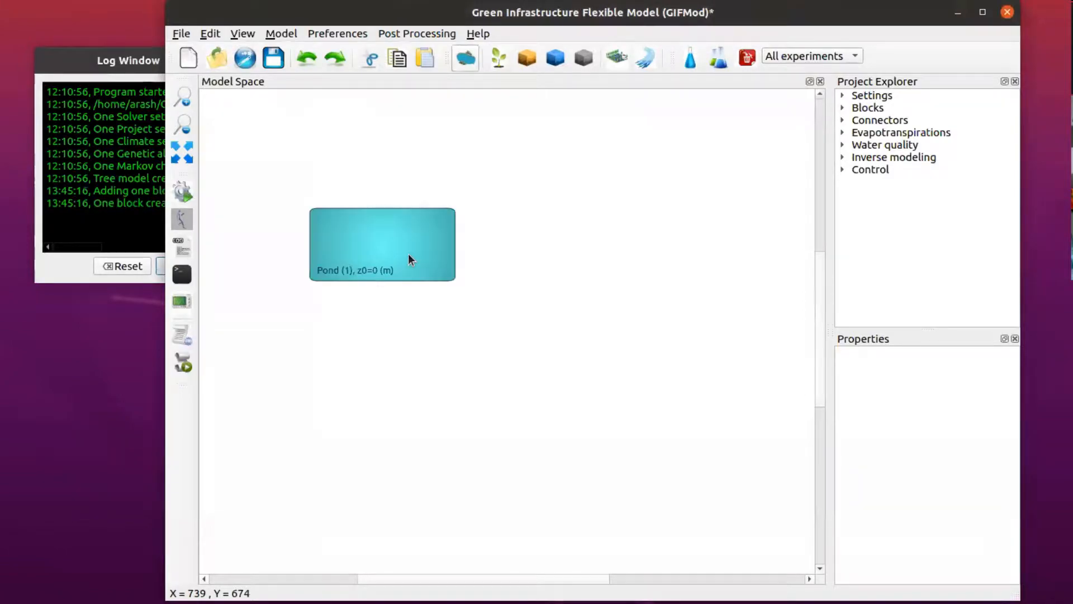
pyautogui.click(398, 262)
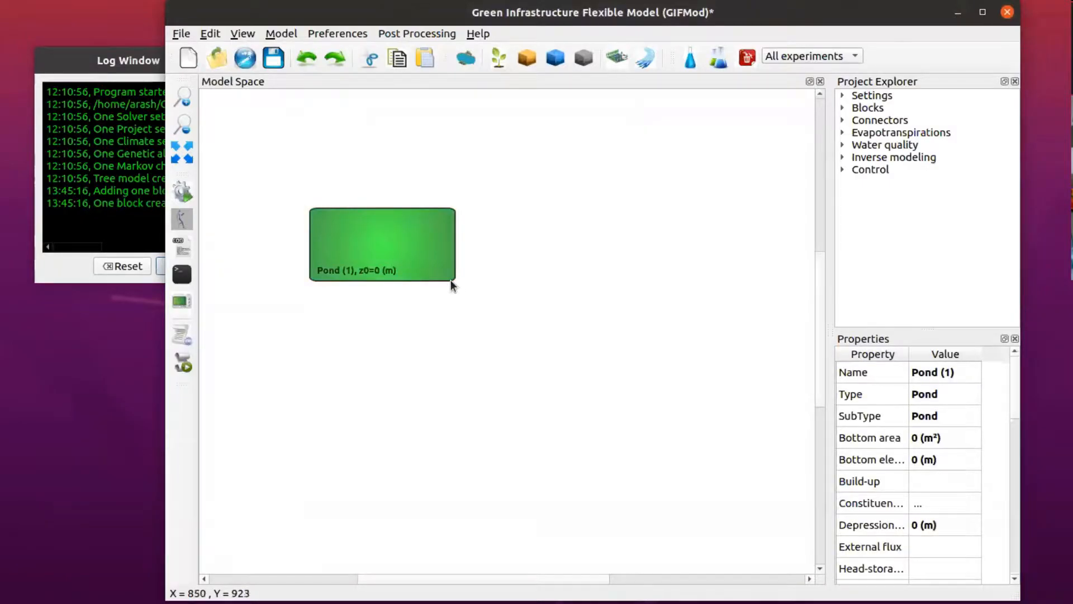
pyautogui.click(469, 58)
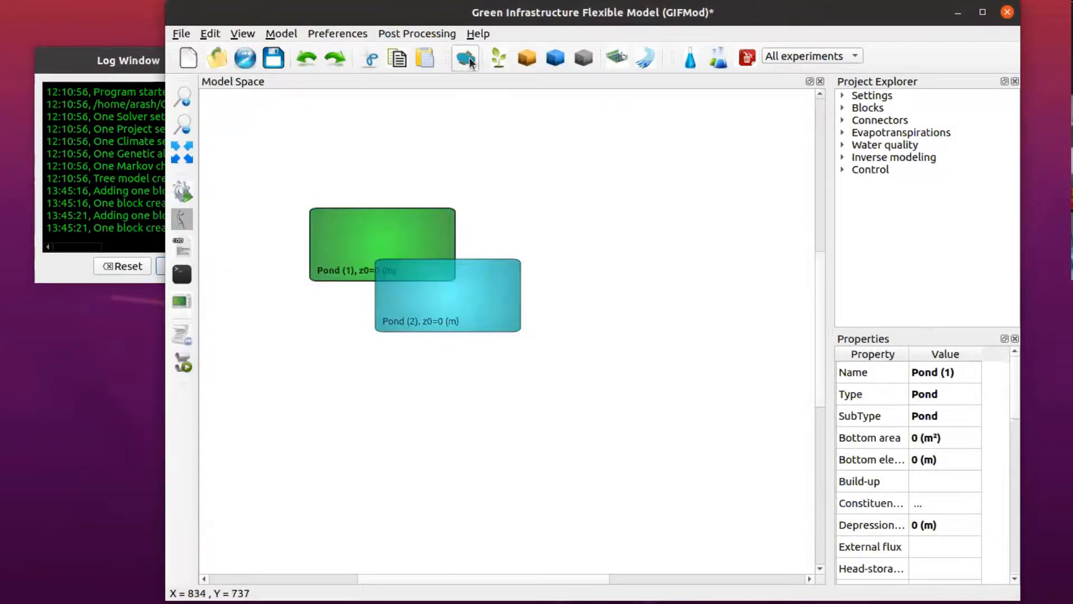
pyautogui.click(448, 303)
pyautogui.moveTo(444, 313); pyautogui.dragTo(551, 262)
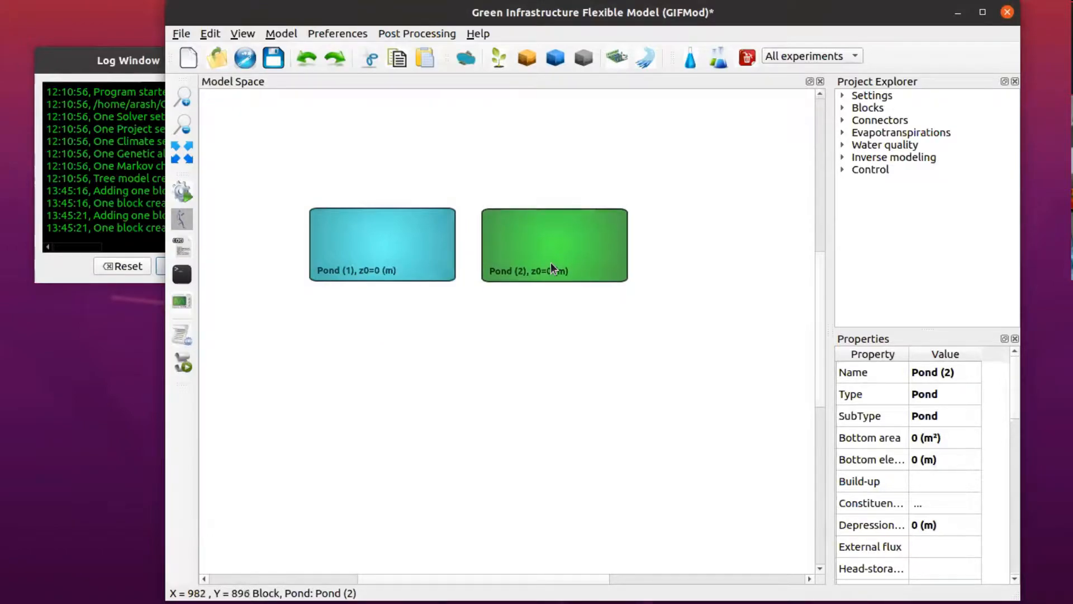
# Step: Set Pond (1)'s bottom area to 1 m² and its initial water depth to 1 m
pyautogui.click(370, 250)
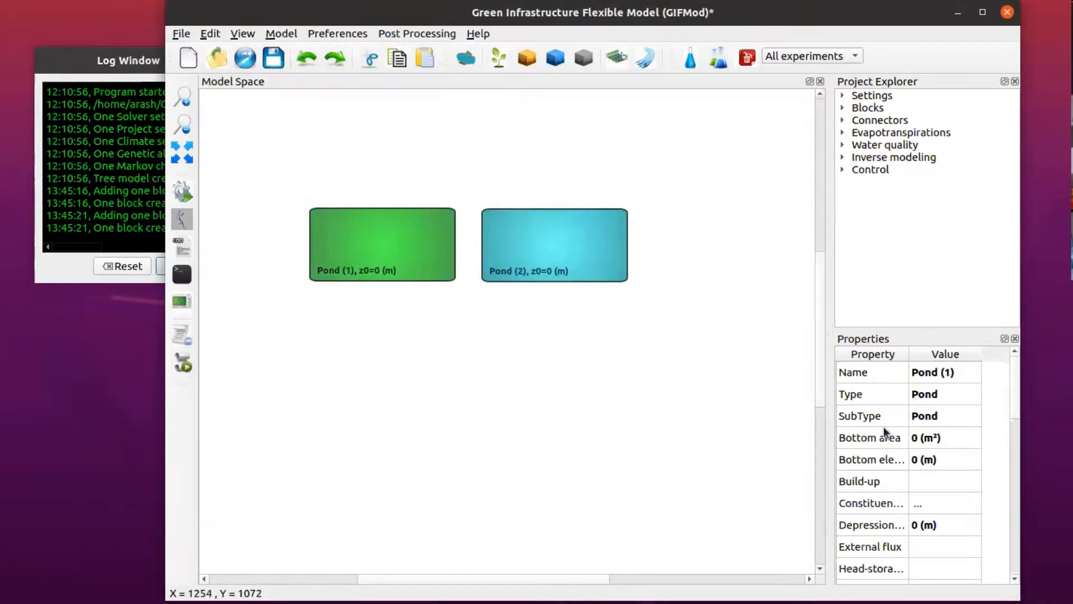
pyautogui.doubleClick(922, 438)
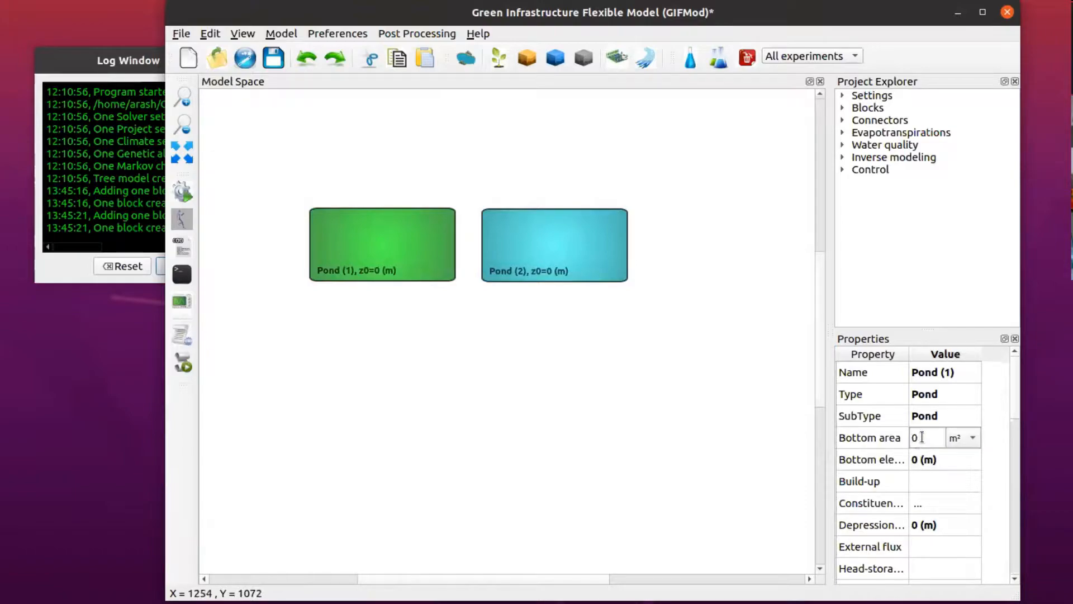
pyautogui.write('1')
pyautogui.moveTo(1015, 408); pyautogui.dragTo(1010, 447)
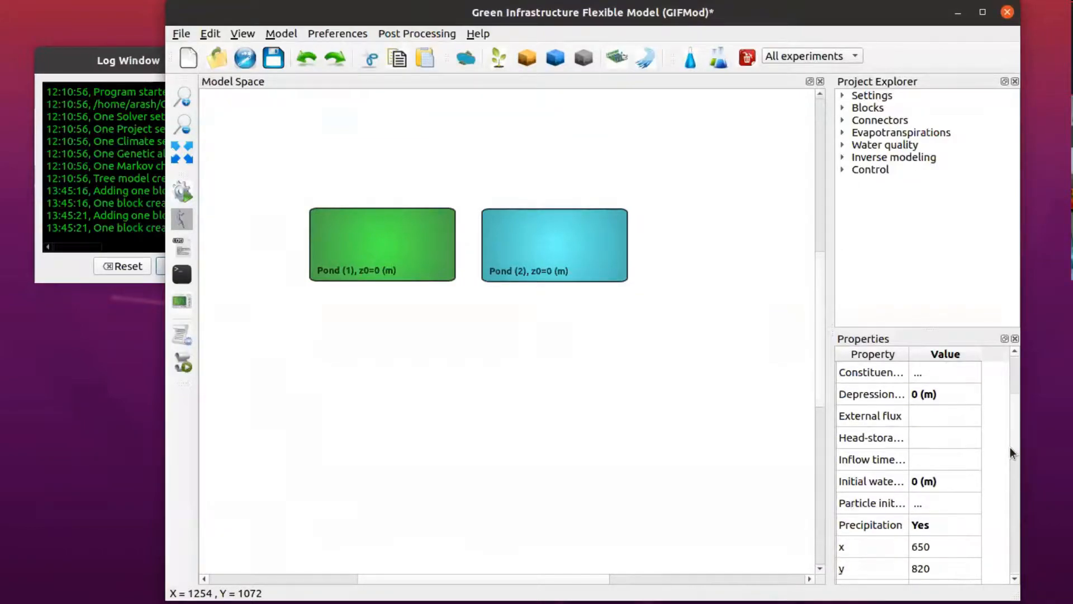
pyautogui.click(915, 482)
pyautogui.write('1')
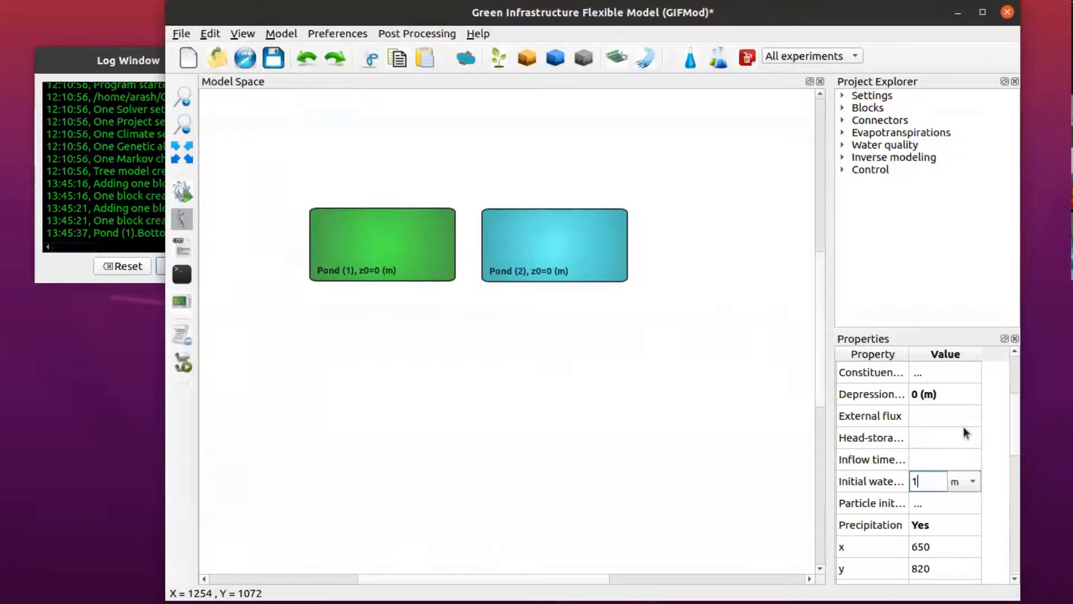
pyautogui.press('Return')
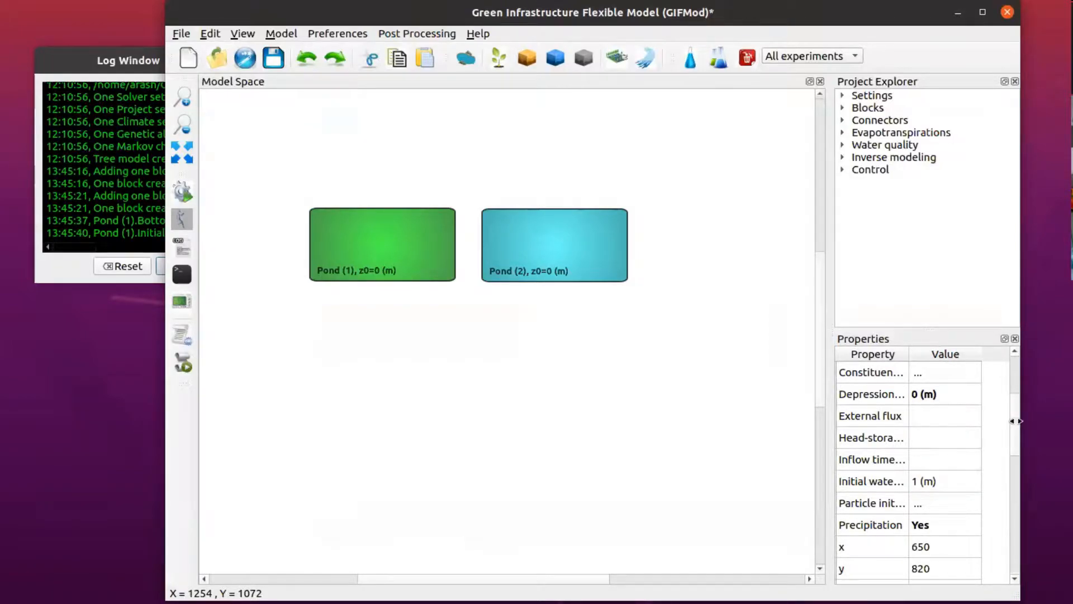
# Step: Set Pond (2)'s bottom area to 1 m² and its initial water depth to 1 m
pyautogui.moveTo(1010, 423); pyautogui.dragTo(1006, 390)
pyautogui.click(537, 240)
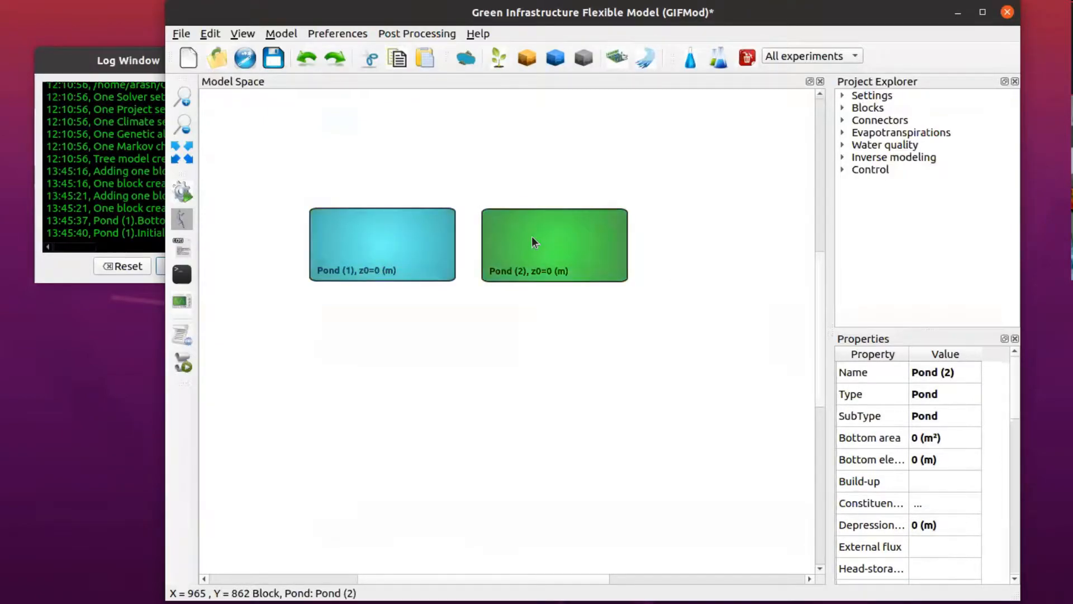
pyautogui.scroll(-3, 1015, 414)
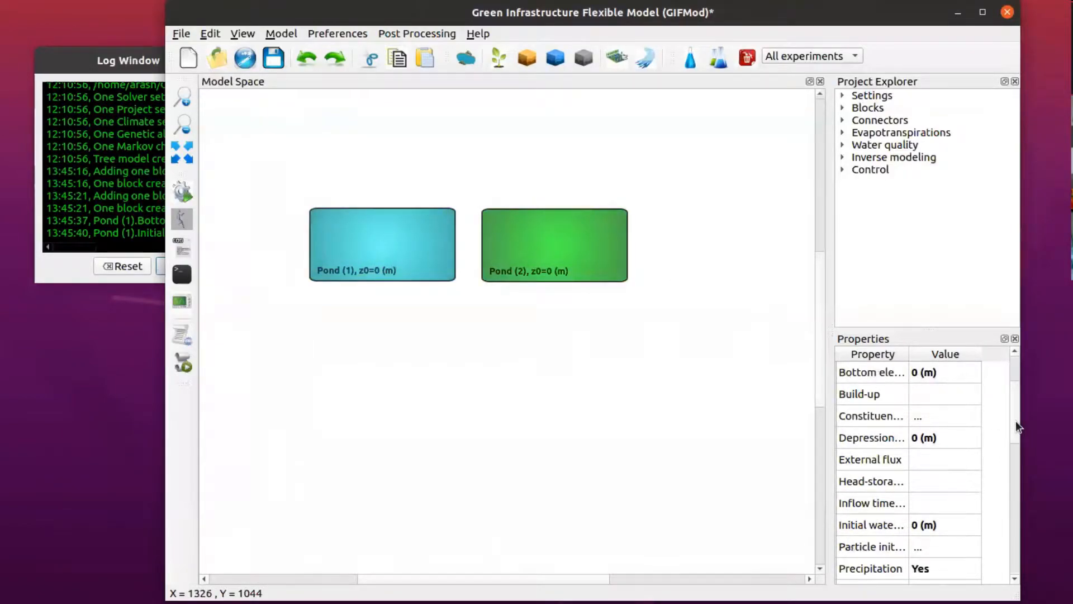
pyautogui.scroll(3, 1009, 414)
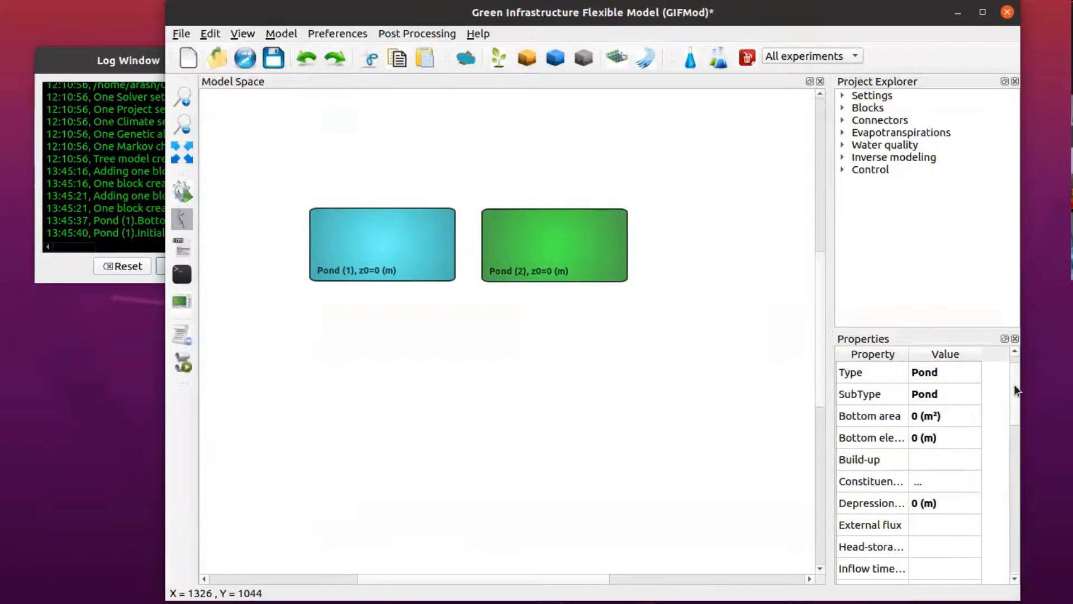
pyautogui.click(914, 418)
pyautogui.doubleClick(911, 417)
pyautogui.write('1')
pyautogui.press('Return')
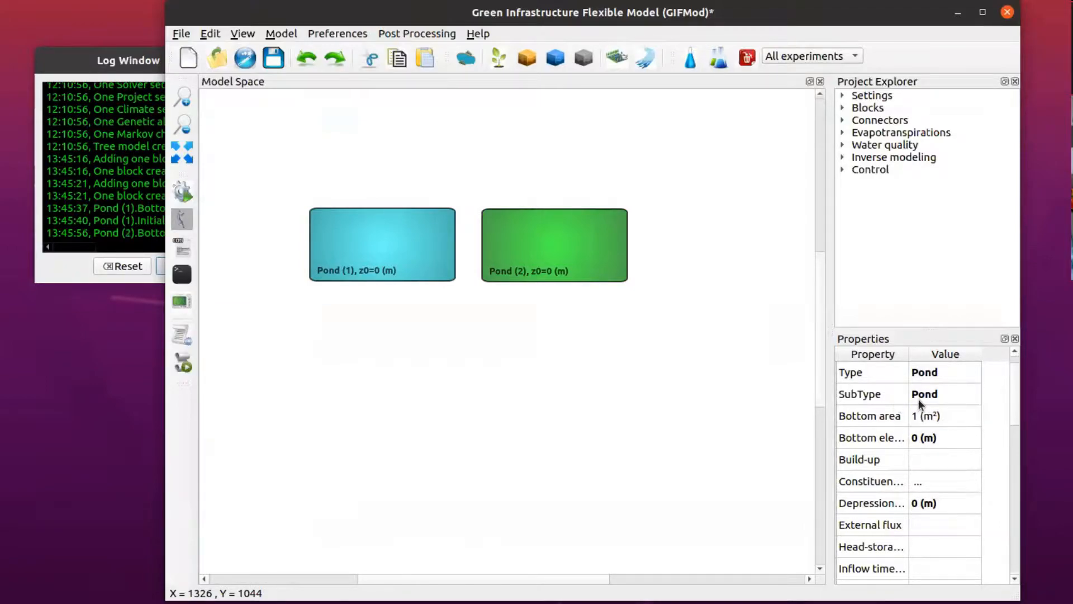
pyautogui.scroll(-2, 1014, 420)
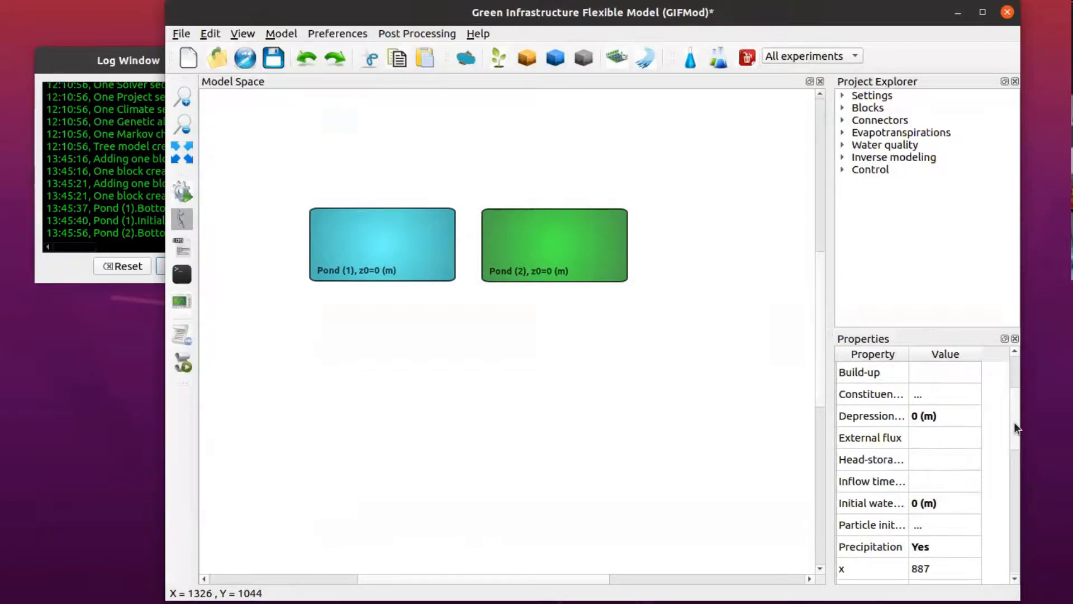
pyautogui.doubleClick(920, 503)
pyautogui.write('1')
pyautogui.press('Return')
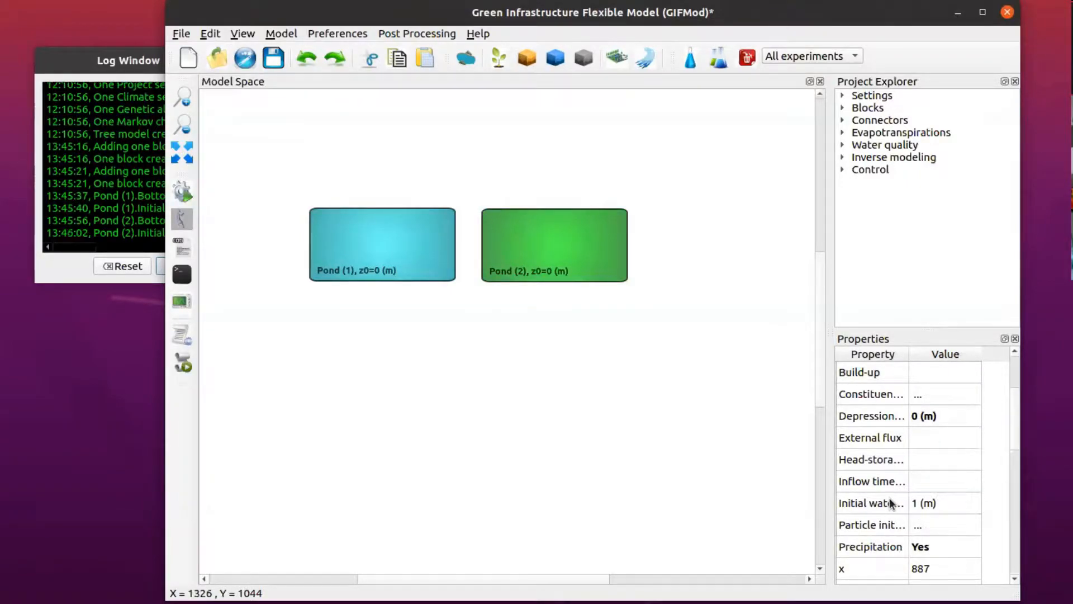
# Step: Nudge Pond (2) slightly right and draw a connector from Pond (1) to Pond (2)
pyautogui.moveTo(561, 257); pyautogui.dragTo(576, 254)
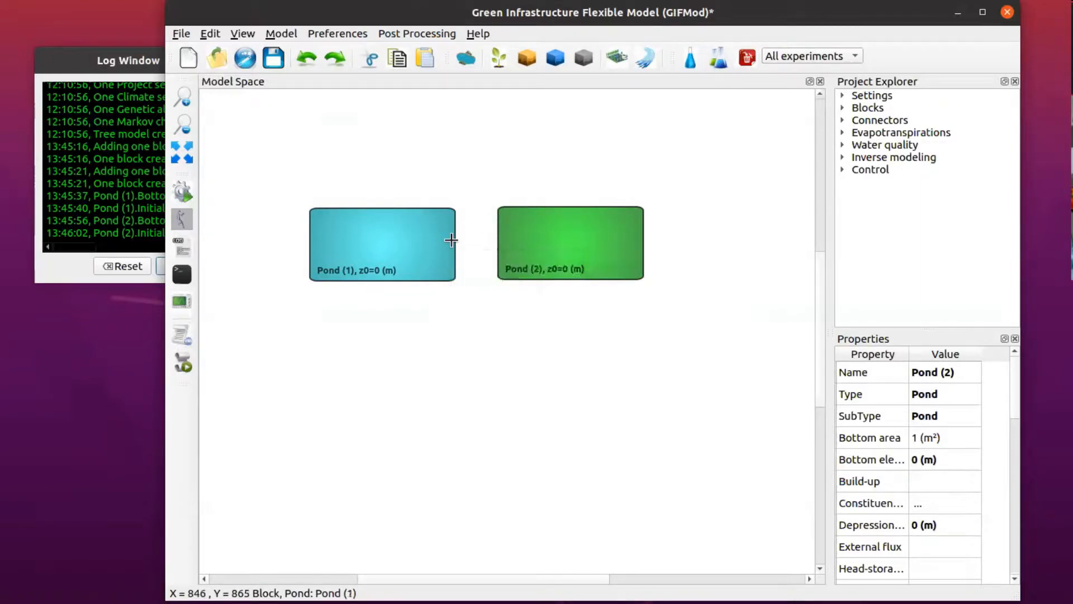
pyautogui.moveTo(451, 240); pyautogui.dragTo(497, 244)
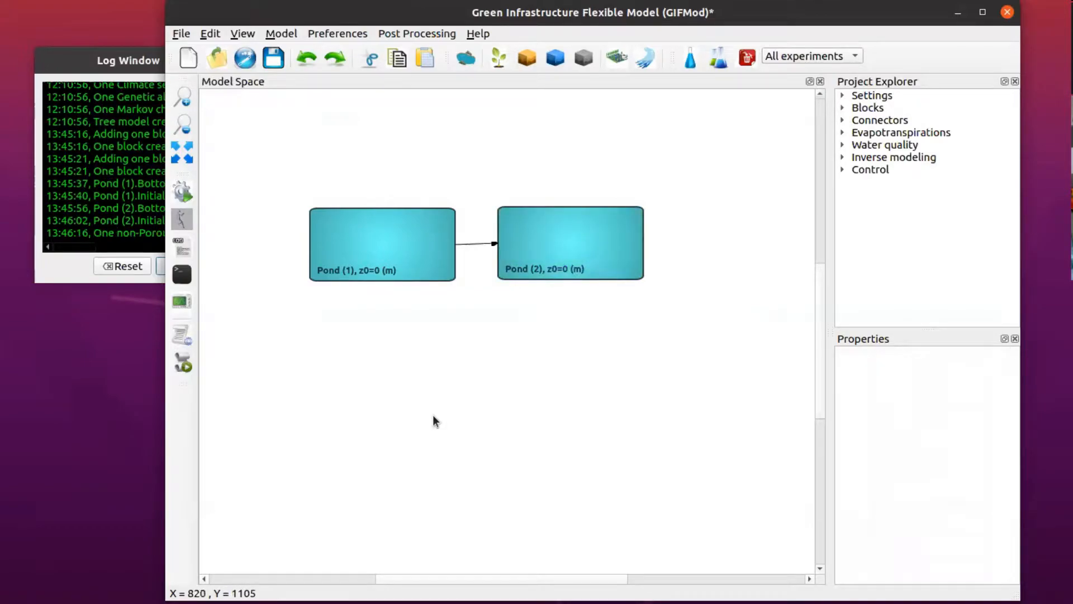
# Step: Set the connector's Manning's roughness to 0.01
pyautogui.click(482, 246)
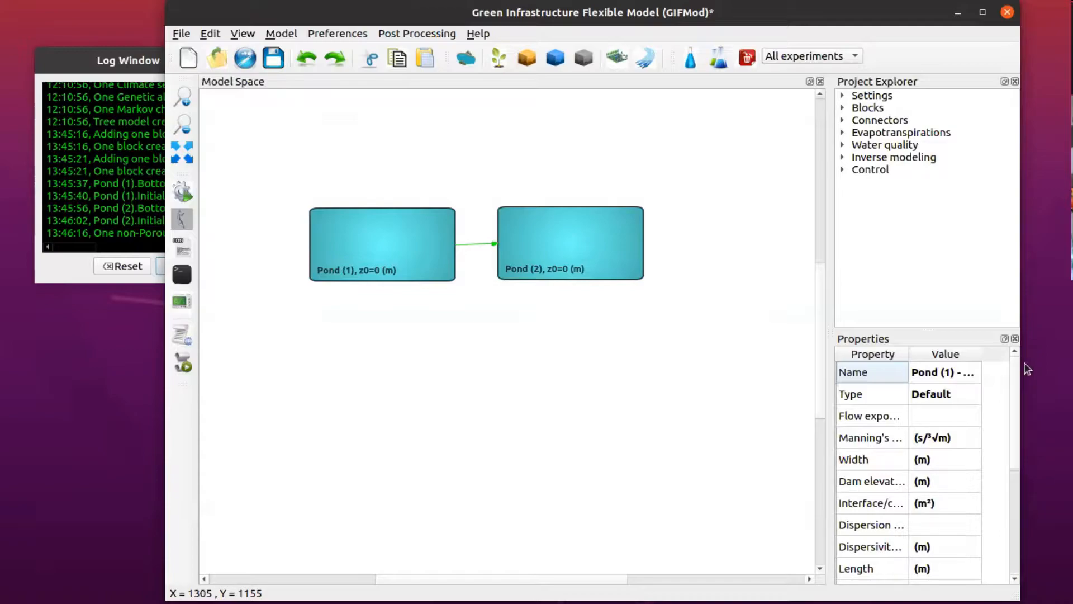
pyautogui.moveTo(1067, 361); pyautogui.dragTo(1072, 362)
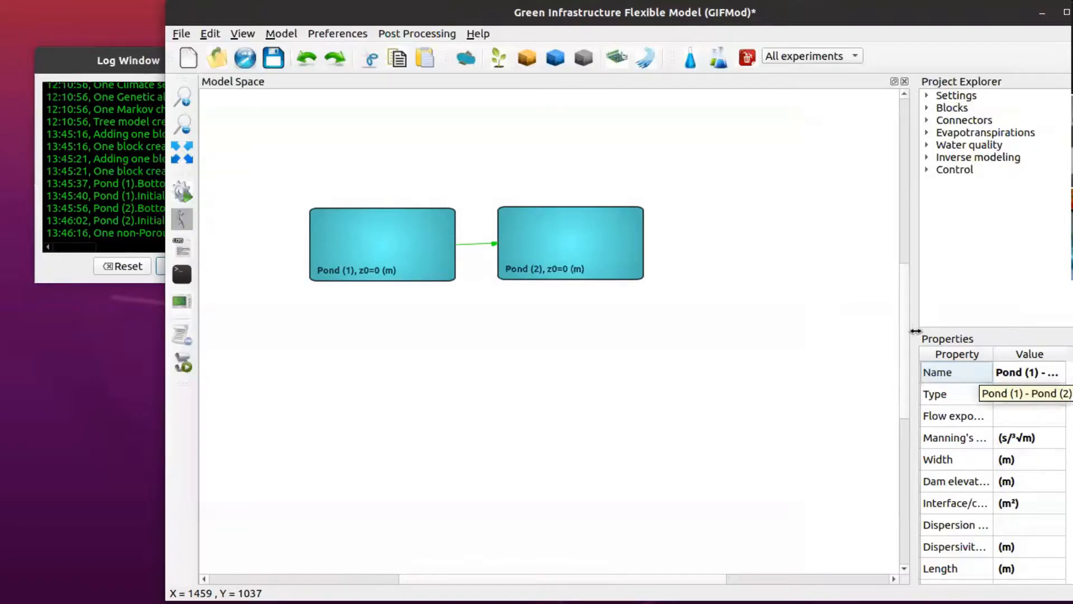
pyautogui.doubleClick(1007, 438)
pyautogui.write('0.01')
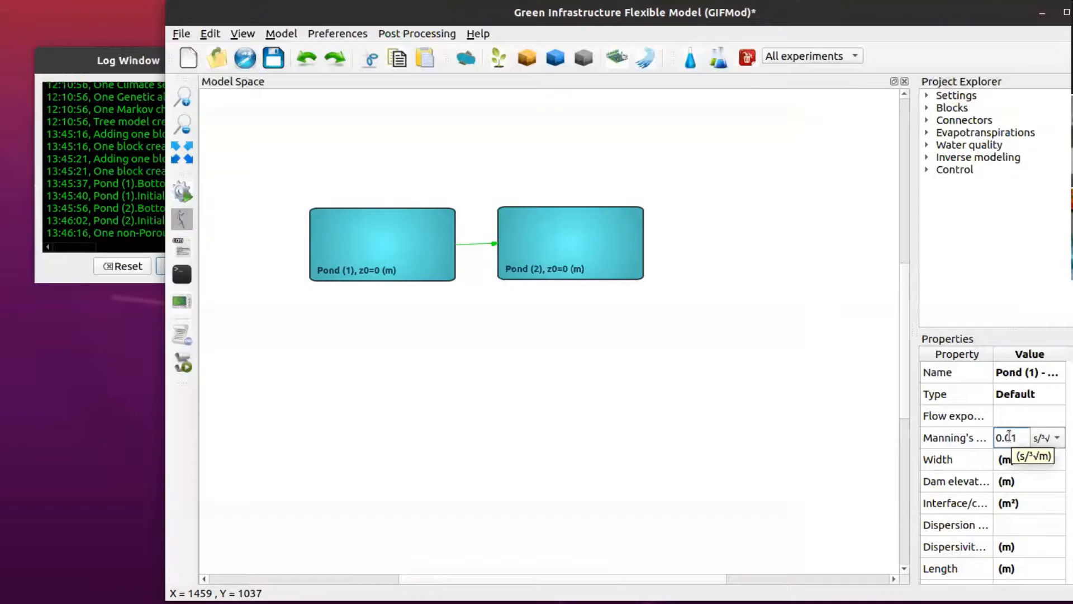
pyautogui.press('Return')
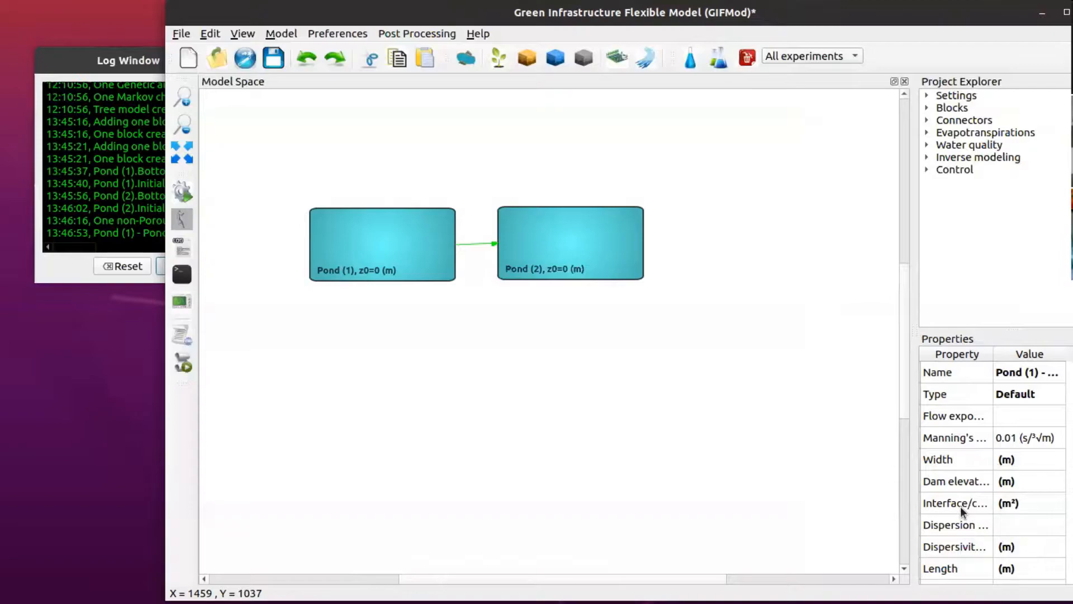
# Step: Set the connector's interface/cross-section area to 1 m² and its length to 1 m
pyautogui.click(996, 505)
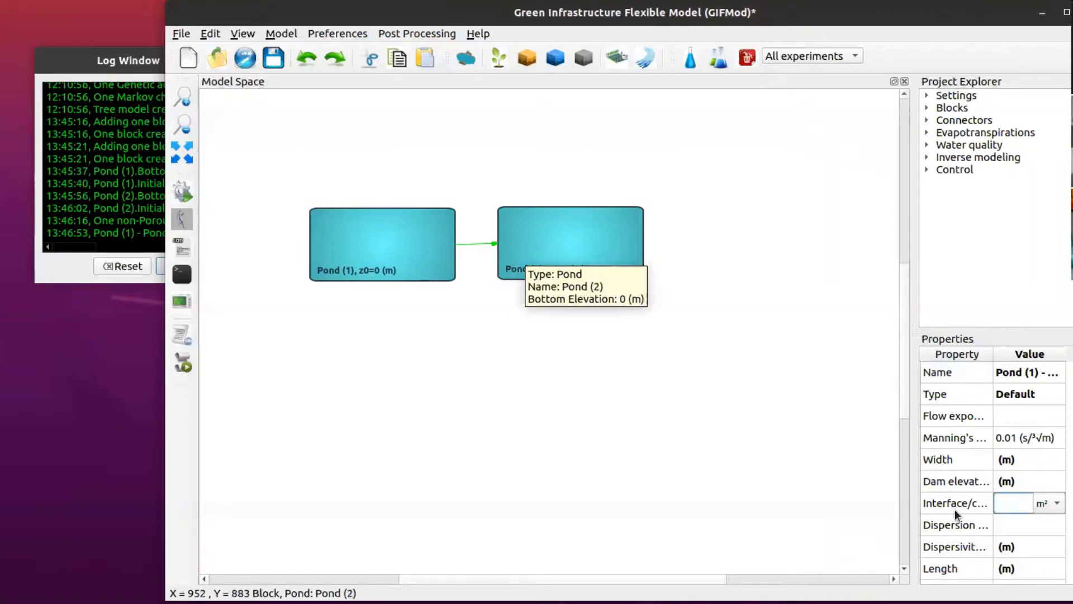
pyautogui.write('1')
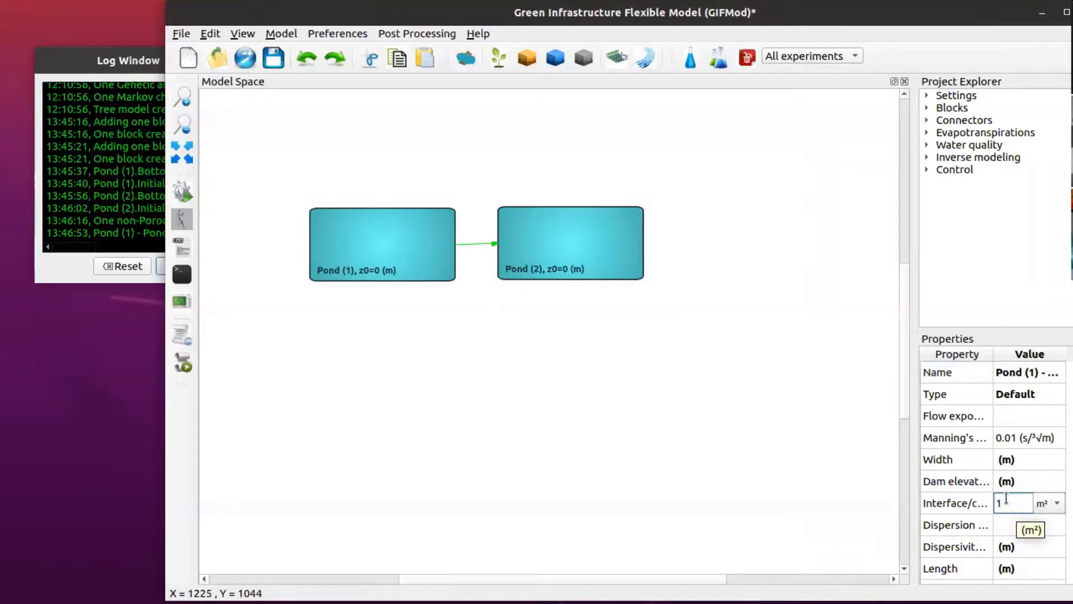
pyautogui.press('Return')
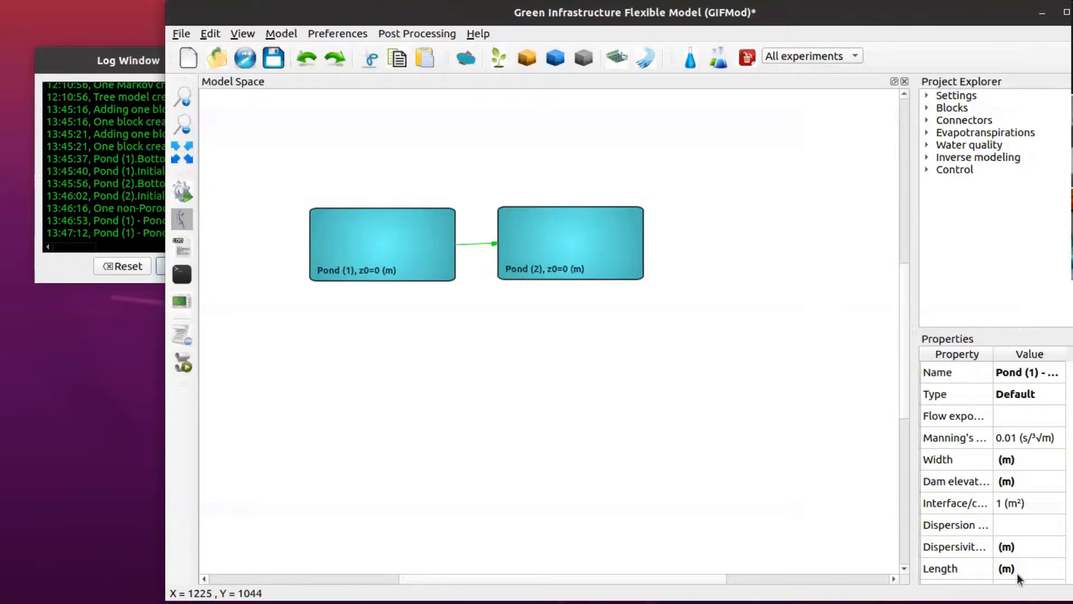
pyautogui.scroll(-1, 950, 505)
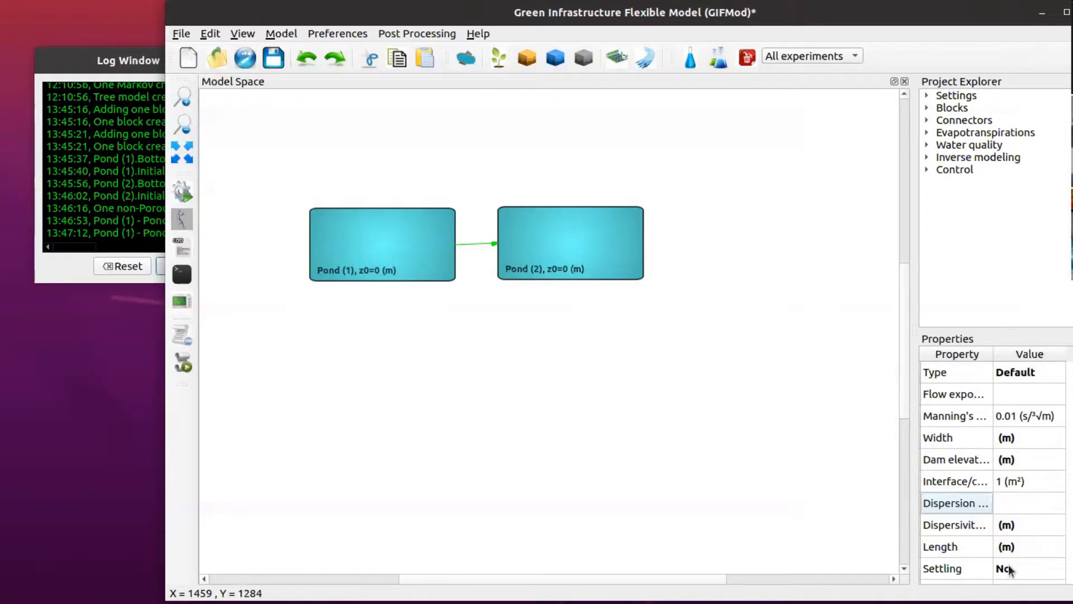
pyautogui.click(999, 547)
pyautogui.write('1')
pyautogui.press('Return')
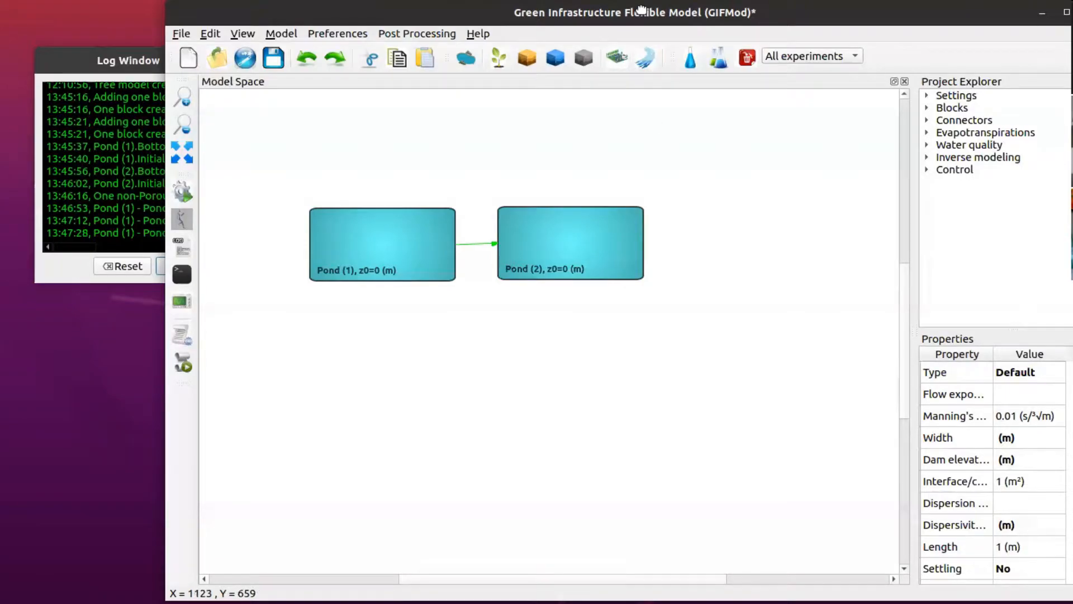
# Step: Save the project as Diffusion_Ex
pyautogui.moveTo(619, 13); pyautogui.dragTo(579, 12)
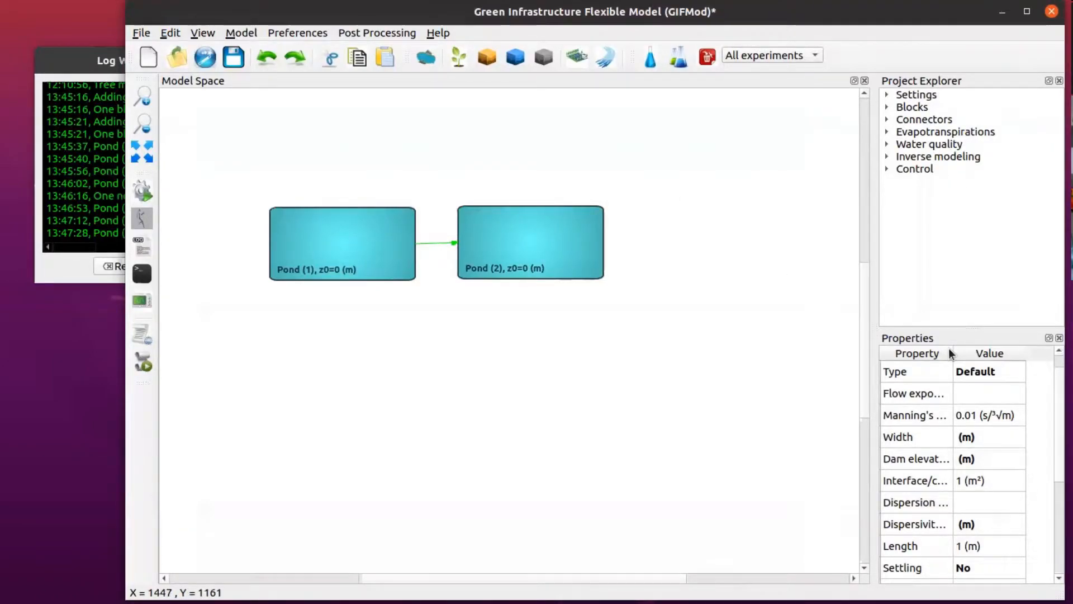
pyautogui.click(234, 57)
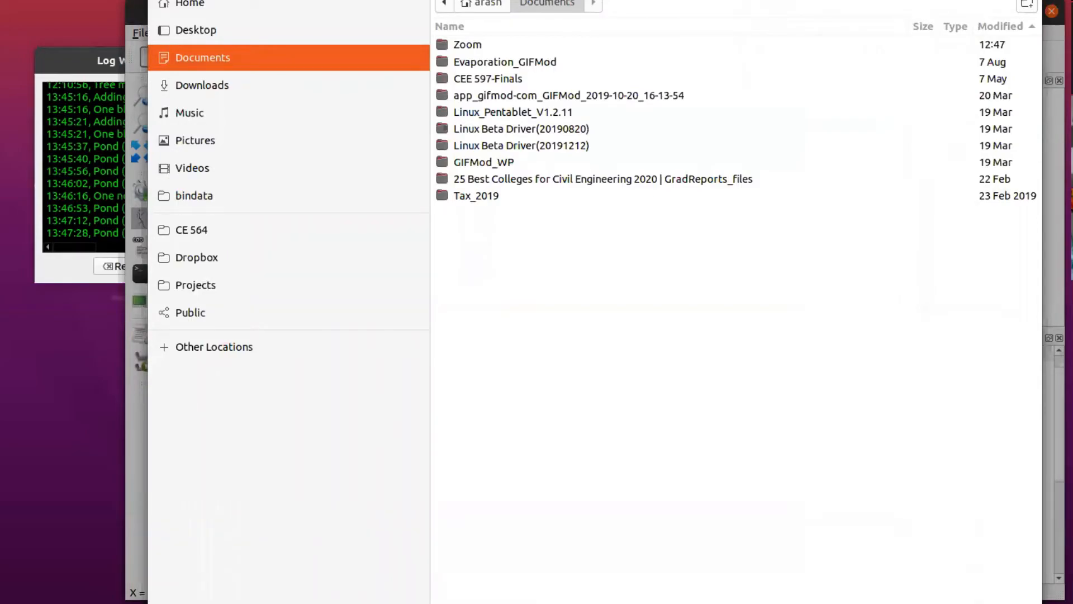
pyautogui.press('Return')
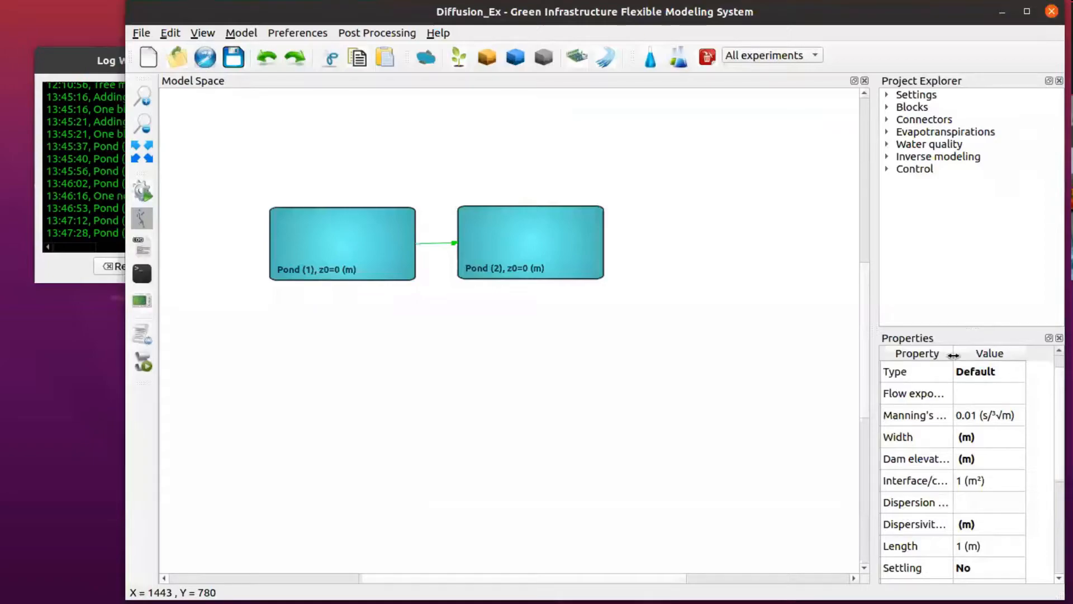
# Step: Add a new constituent under Water quality in the project explorer
pyautogui.moveTo(953, 355); pyautogui.dragTo(980, 354)
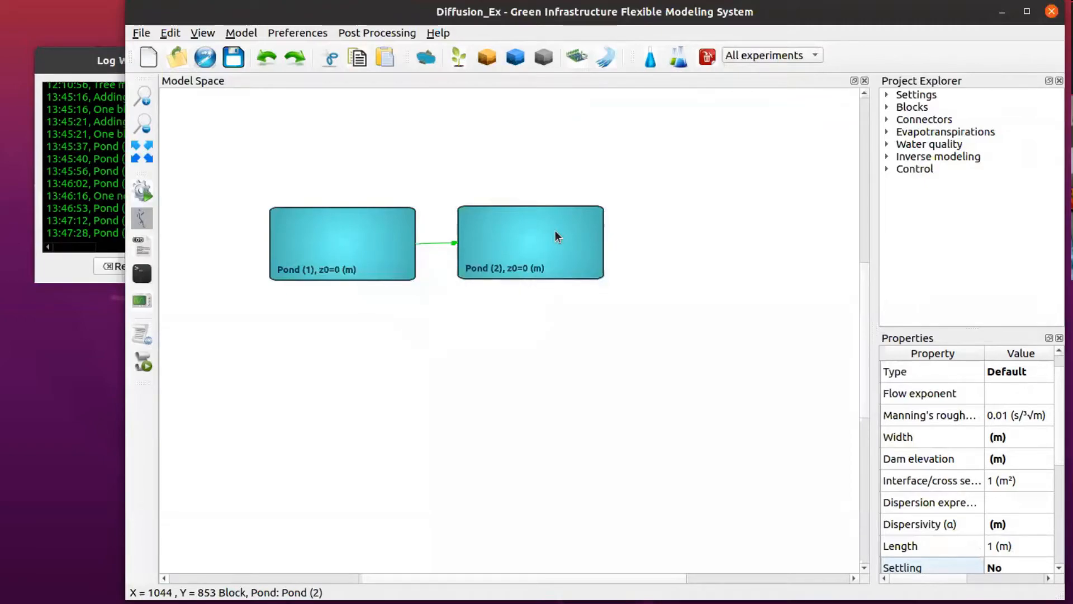
pyautogui.click(887, 144)
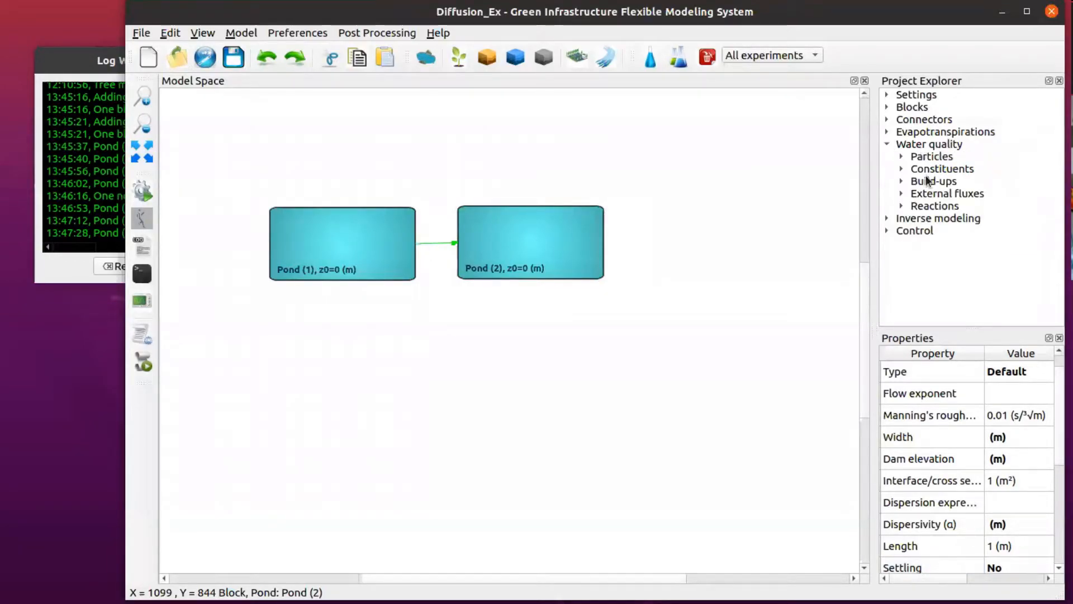
pyautogui.rightClick(926, 170)
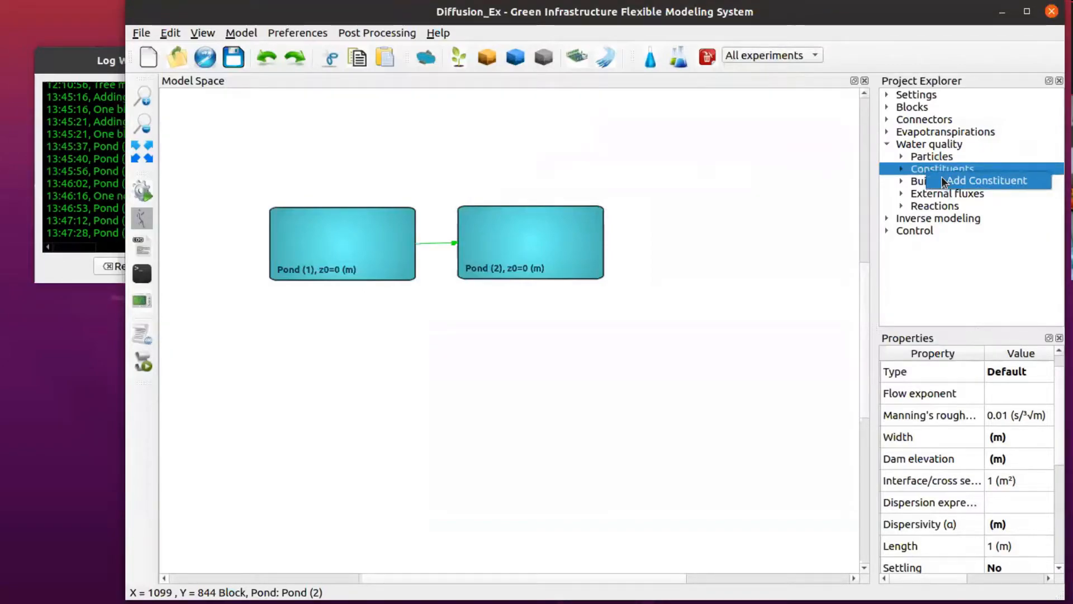
pyautogui.click(945, 180)
pyautogui.click(947, 181)
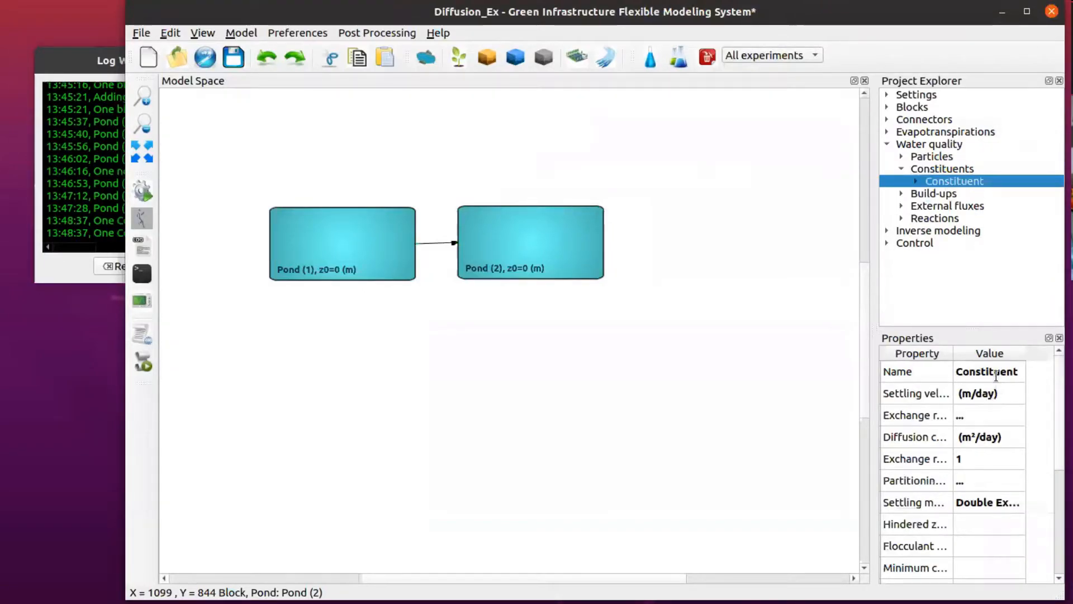
# Step: Rename the new constituent to Solute
pyautogui.doubleClick(997, 374)
pyautogui.write('Solute')
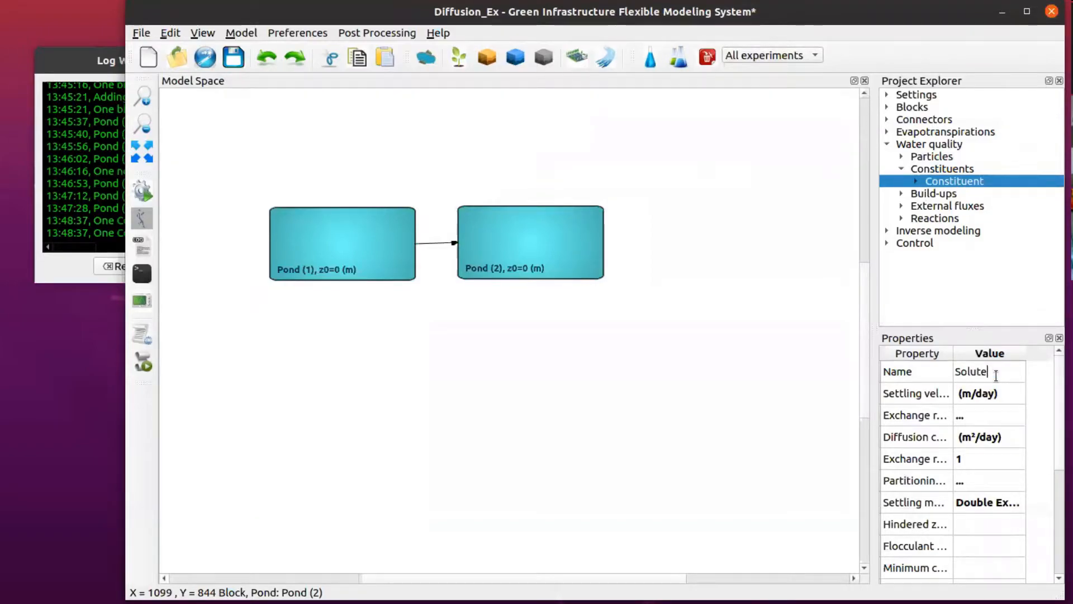
pyautogui.press('Return')
pyautogui.click(995, 375)
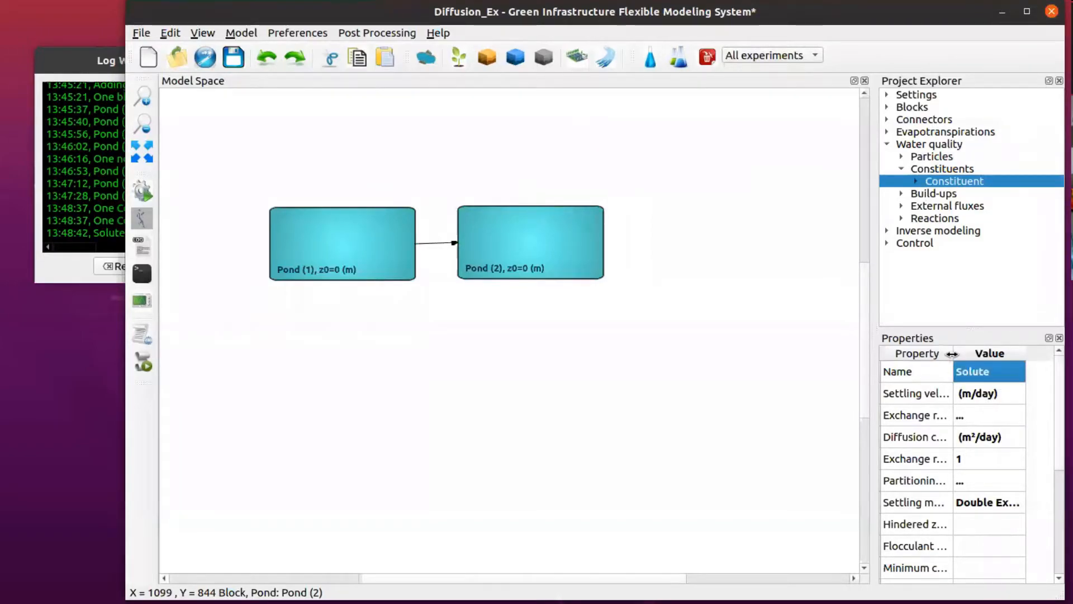
# Step: Set the Solute constituent's diffusion coefficient to 0.1 m²/day
pyautogui.moveTo(954, 354); pyautogui.dragTo(975, 352)
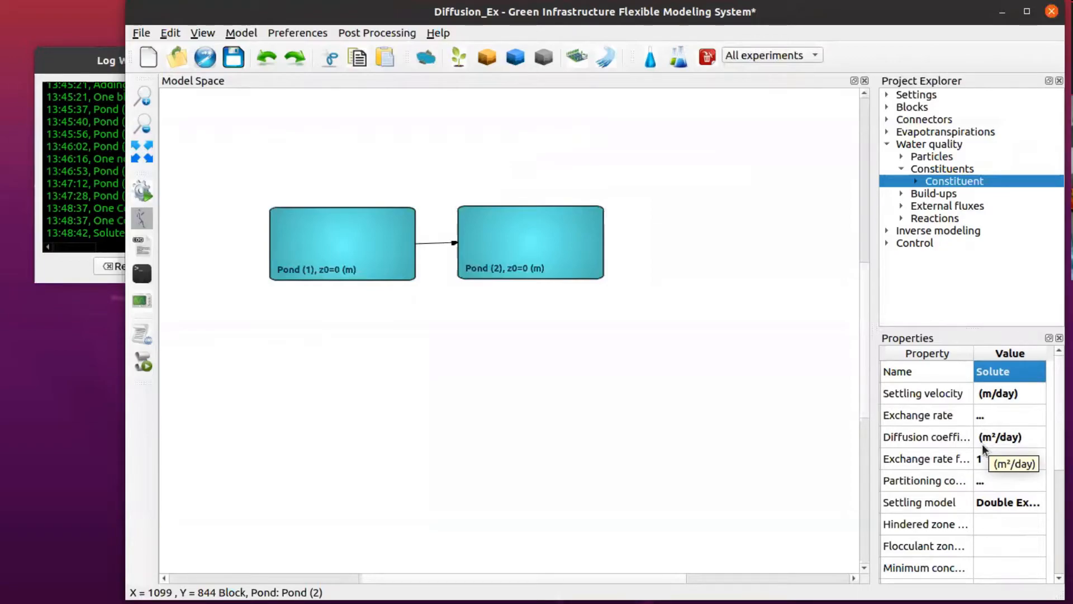
pyautogui.doubleClick(1000, 437)
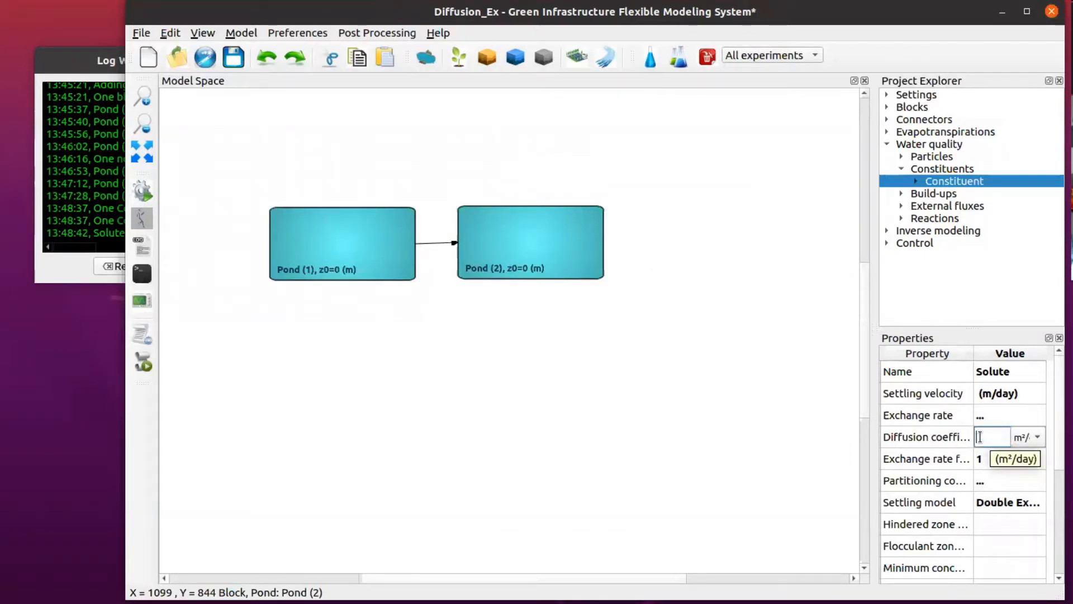
pyautogui.write('0.1')
pyautogui.press('Return')
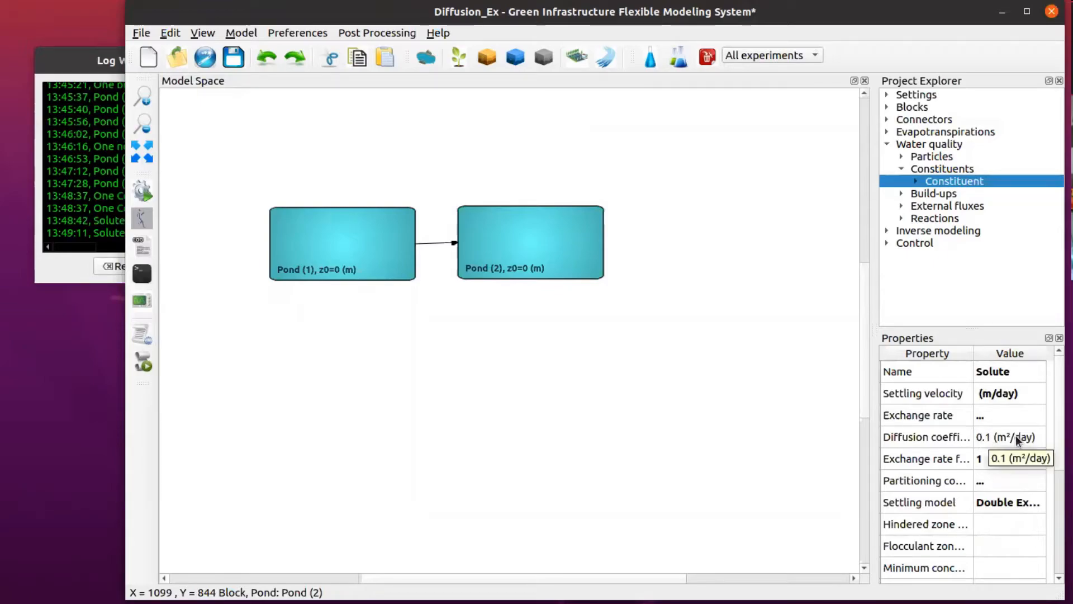
pyautogui.scroll(-1, 1059, 404)
pyautogui.scroll(1, 1059, 402)
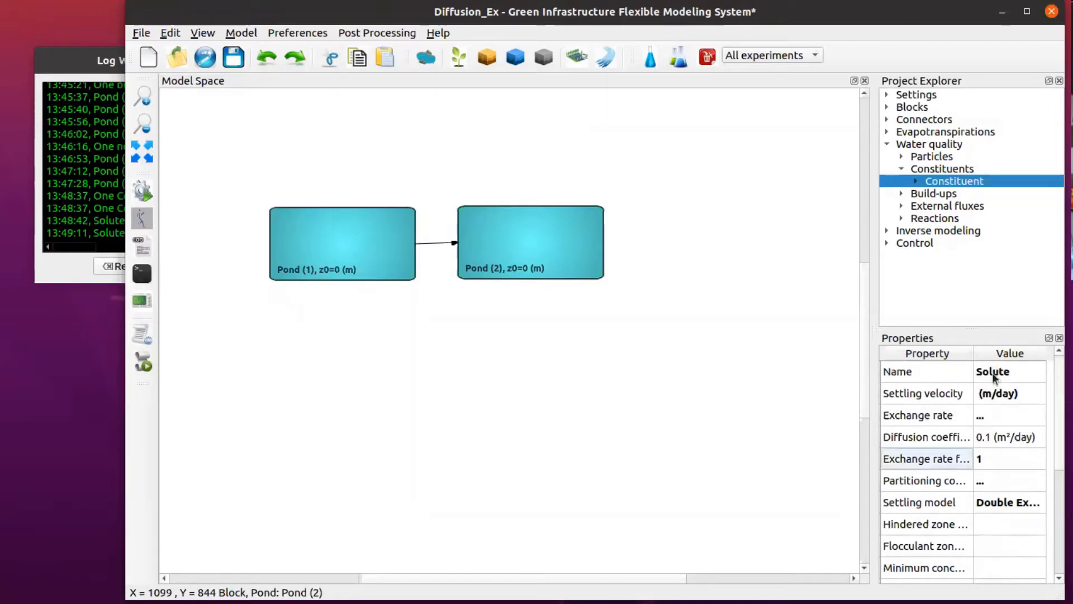
pyautogui.click(944, 178)
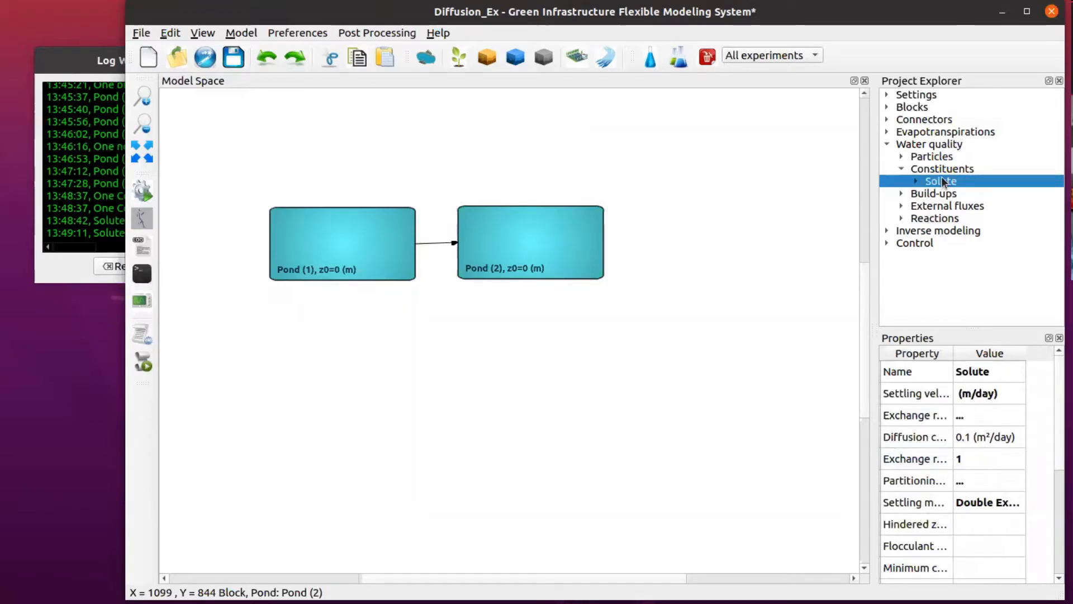
# Step: Give Pond (1) an initial Solute concentration of 10
pyautogui.moveTo(341, 242)
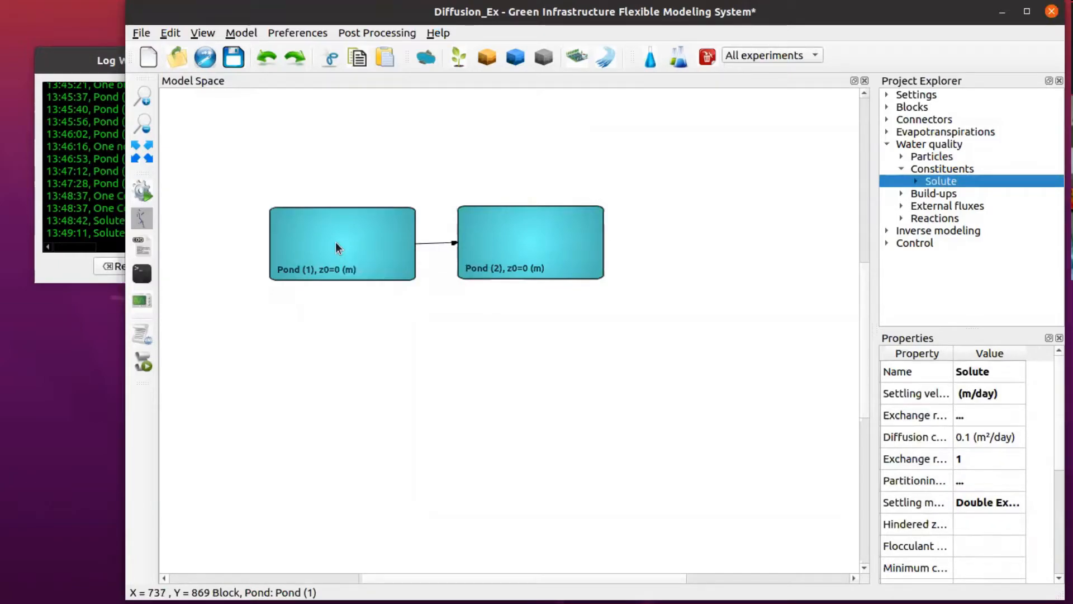
pyautogui.click(364, 246)
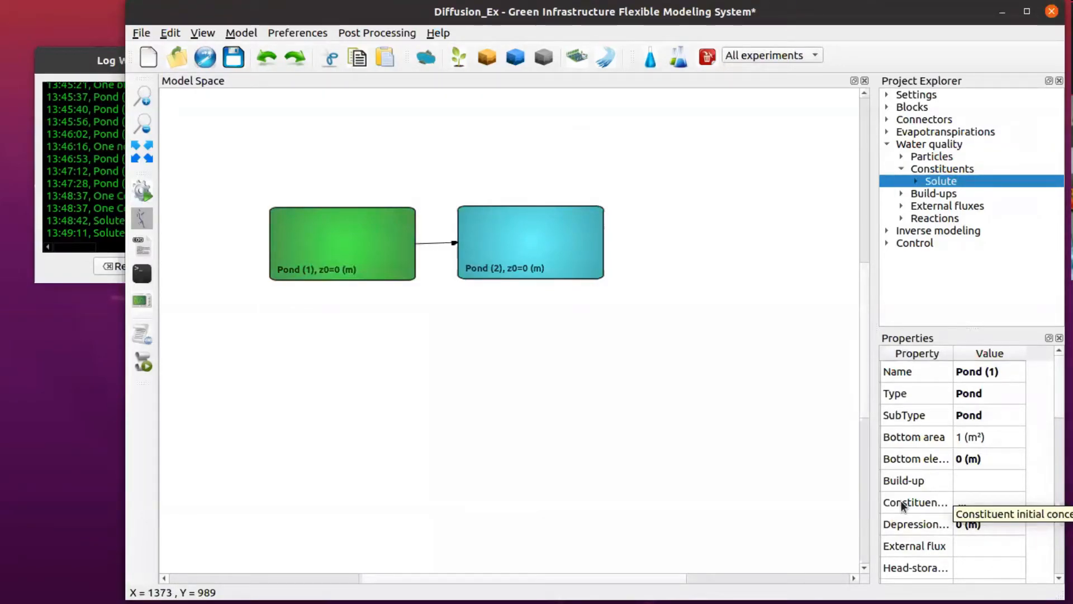
pyautogui.click(978, 504)
pyautogui.click(994, 504)
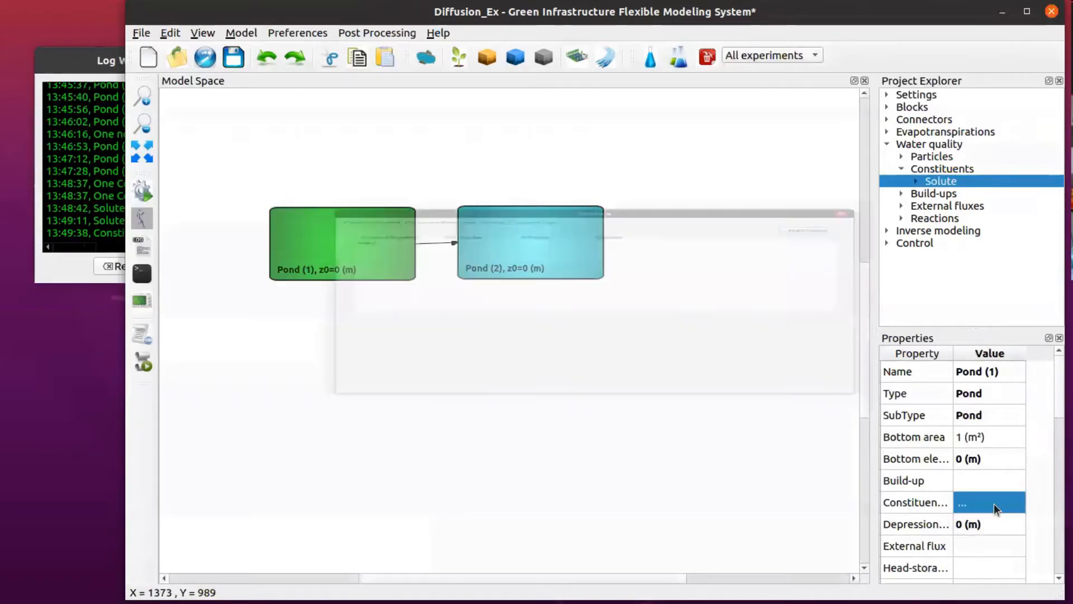
pyautogui.doubleClick(399, 112)
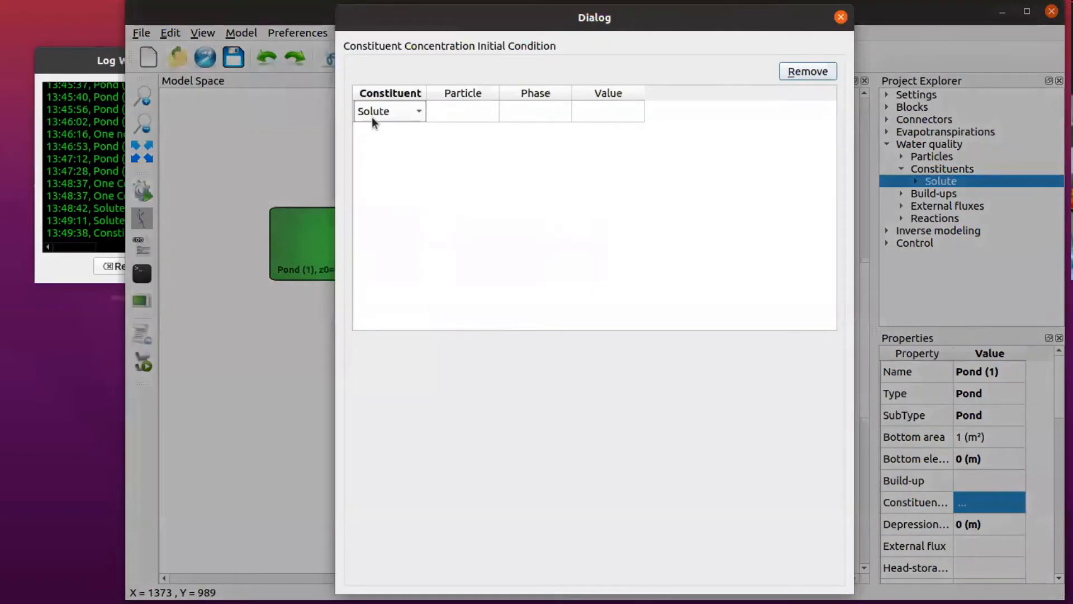
pyautogui.doubleClick(611, 110)
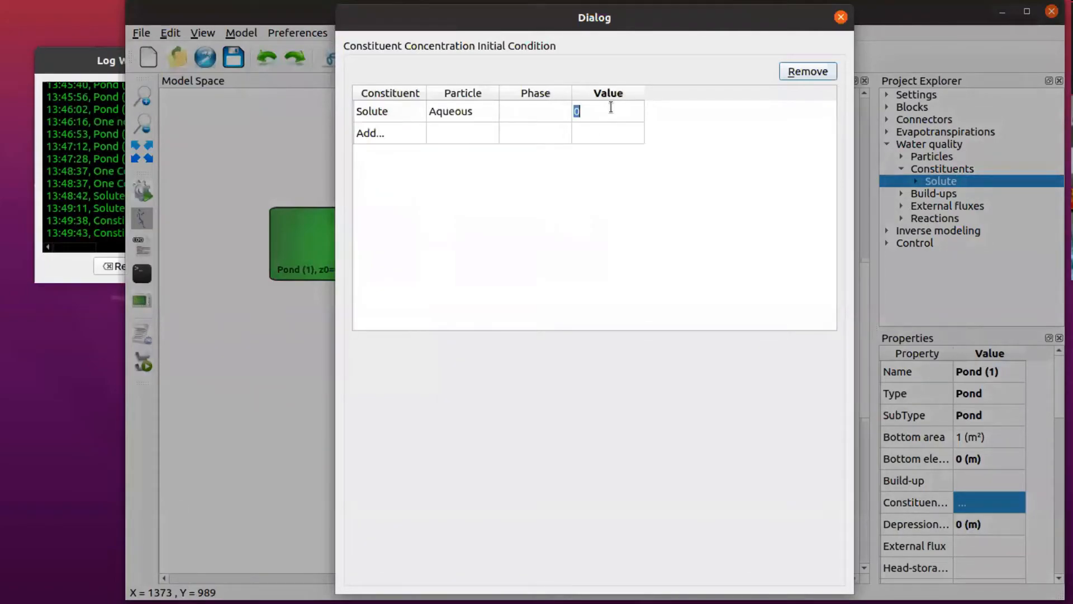
pyautogui.write('10')
pyautogui.press('Return')
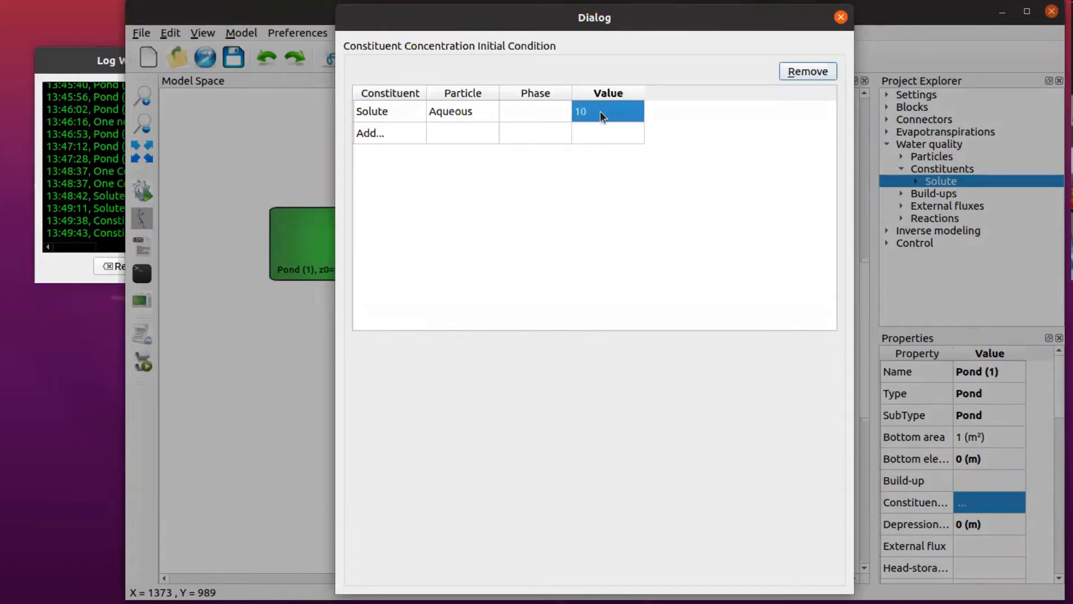
pyautogui.click(841, 18)
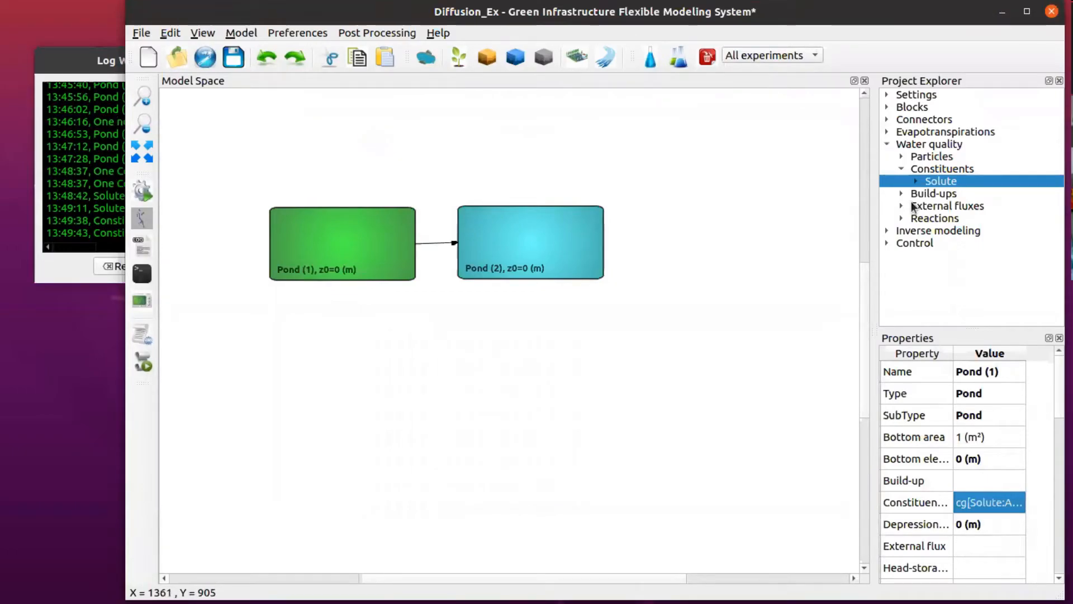
# Step: Set the simulation end time in the project settings to 5
pyautogui.click(886, 95)
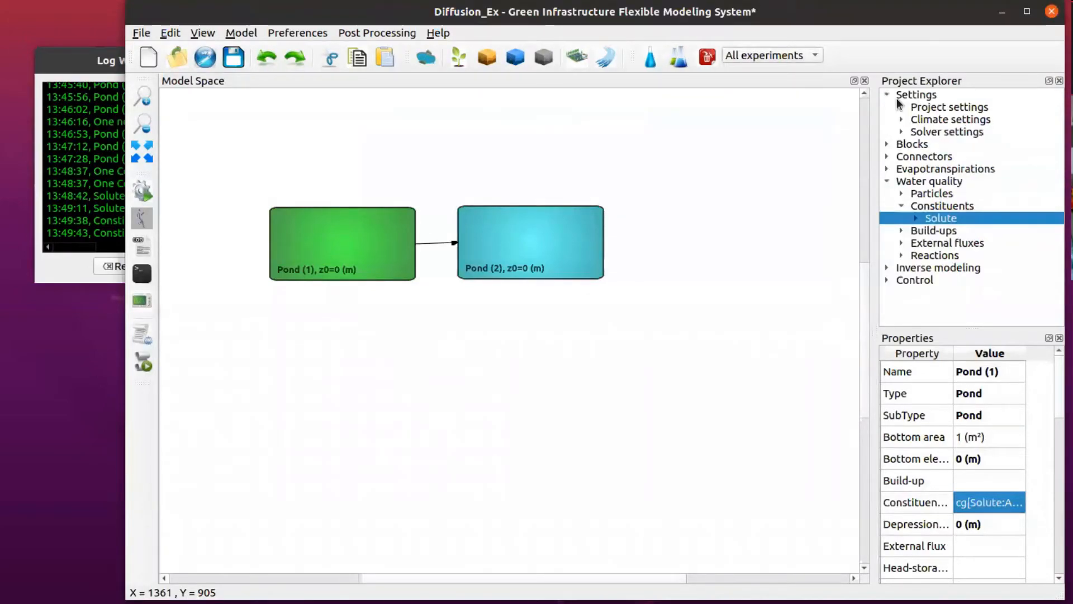
pyautogui.click(939, 107)
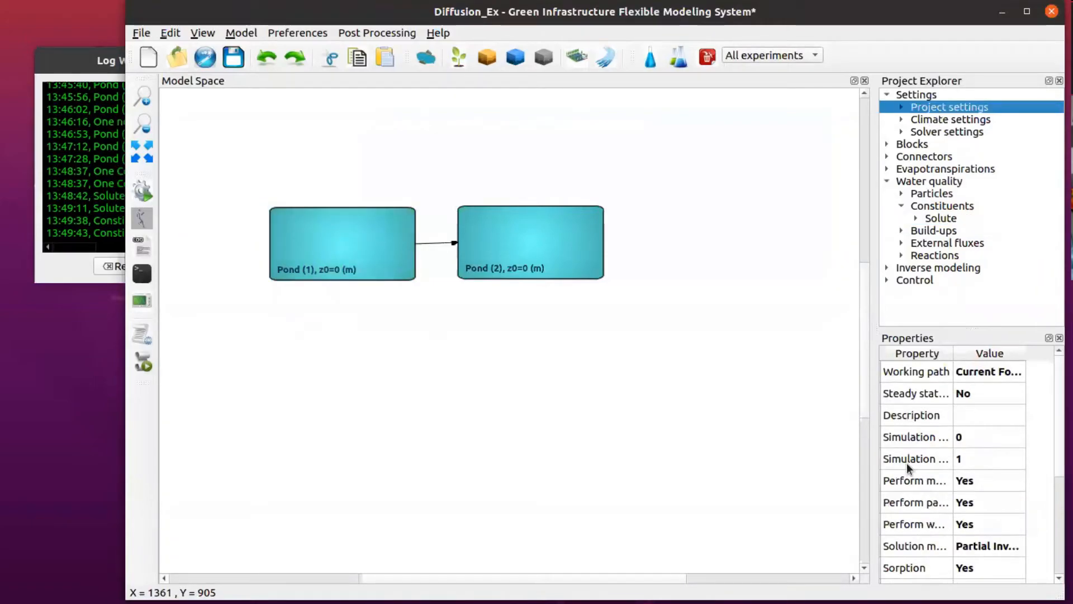
pyautogui.rightClick(907, 464)
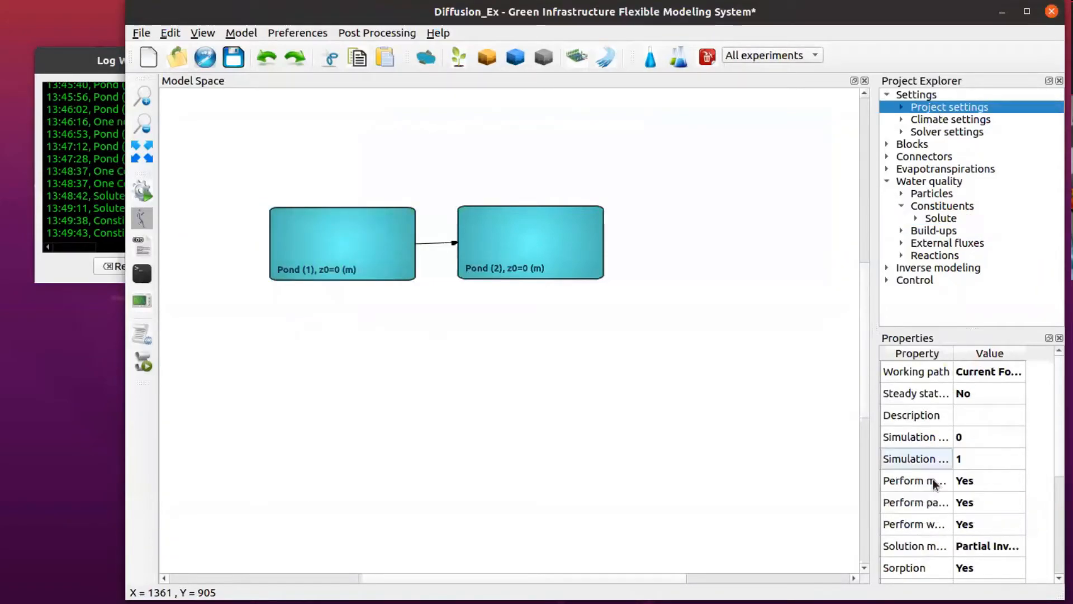
pyautogui.click(933, 479)
pyautogui.write('5')
pyautogui.press('Return')
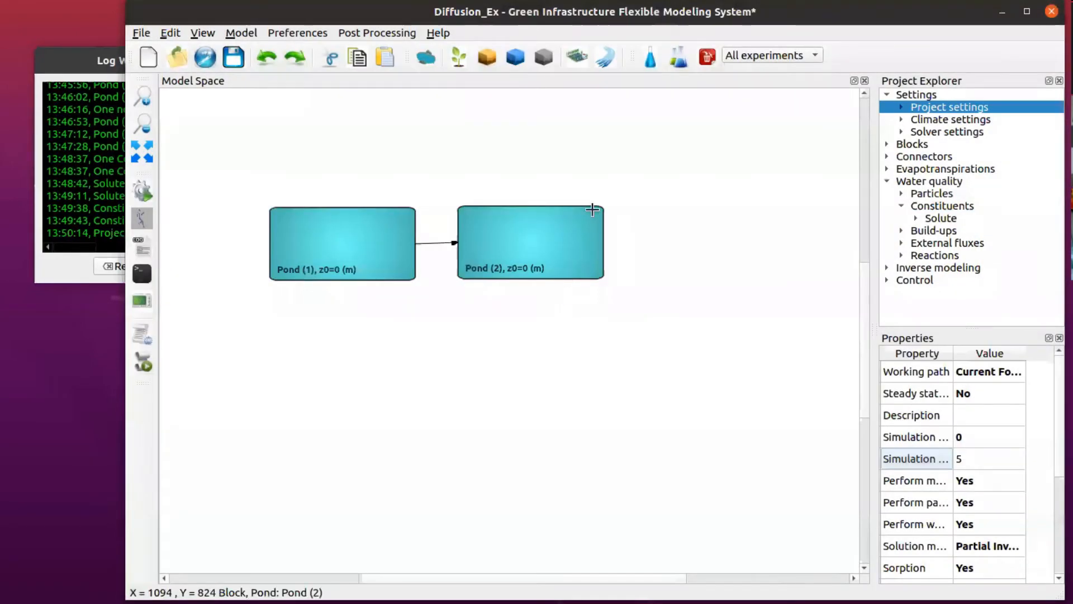
# Step: Save the project and run the simulation
pyautogui.click(230, 58)
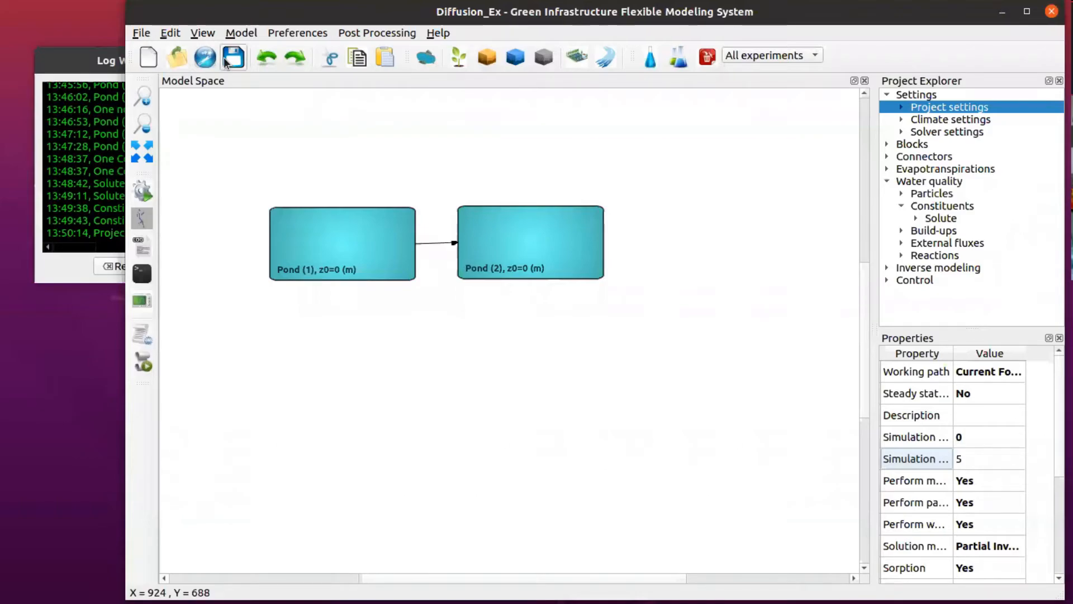
pyautogui.click(143, 191)
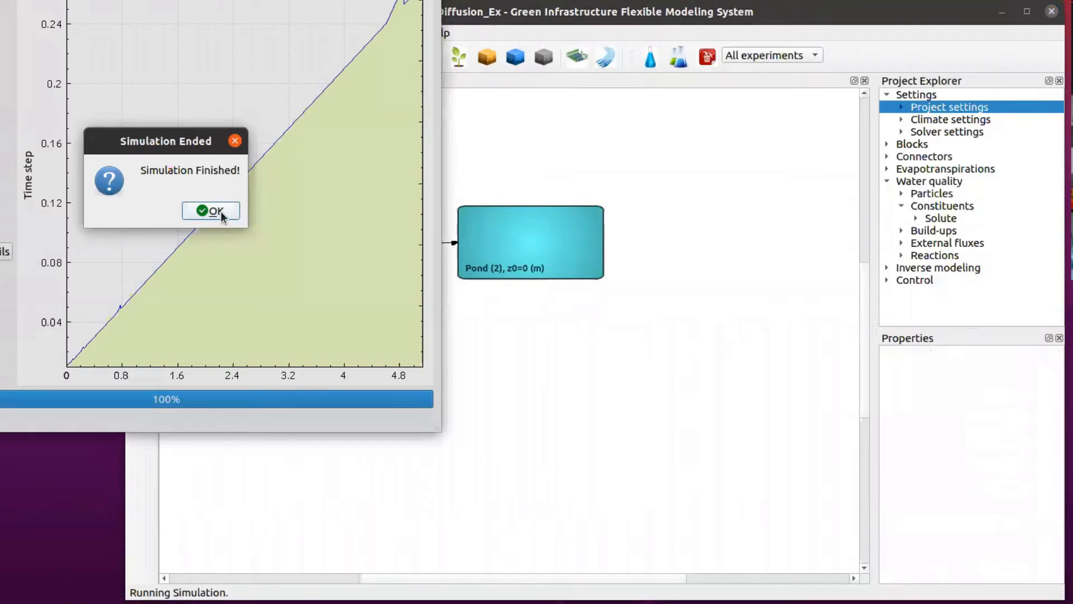
pyautogui.click(221, 215)
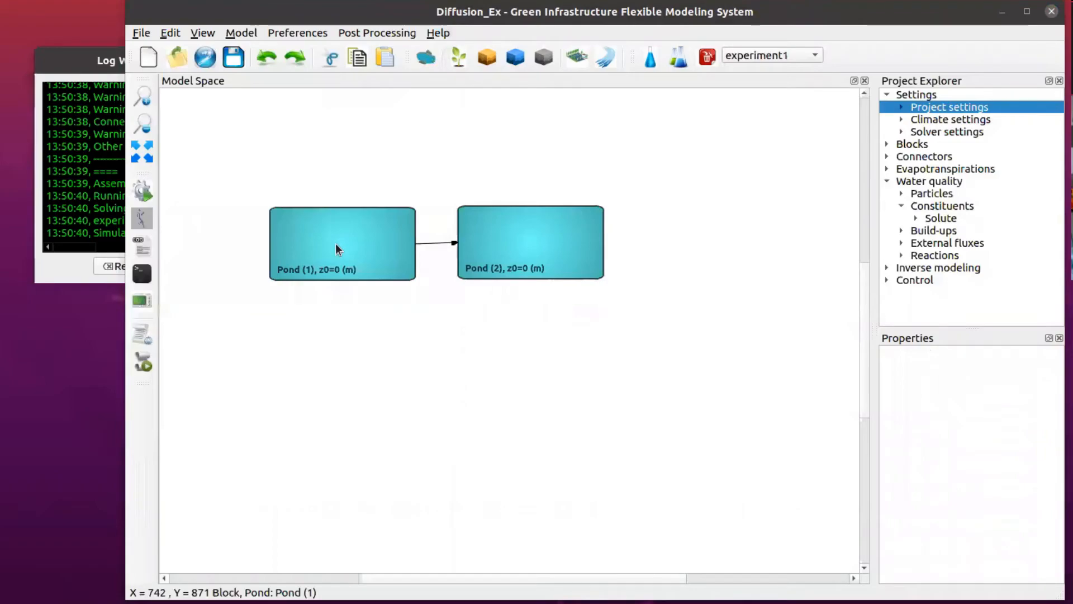
# Step: Plot the Solute concentration results for Pond (1) and for Pond (2)
pyautogui.rightClick(335, 244)
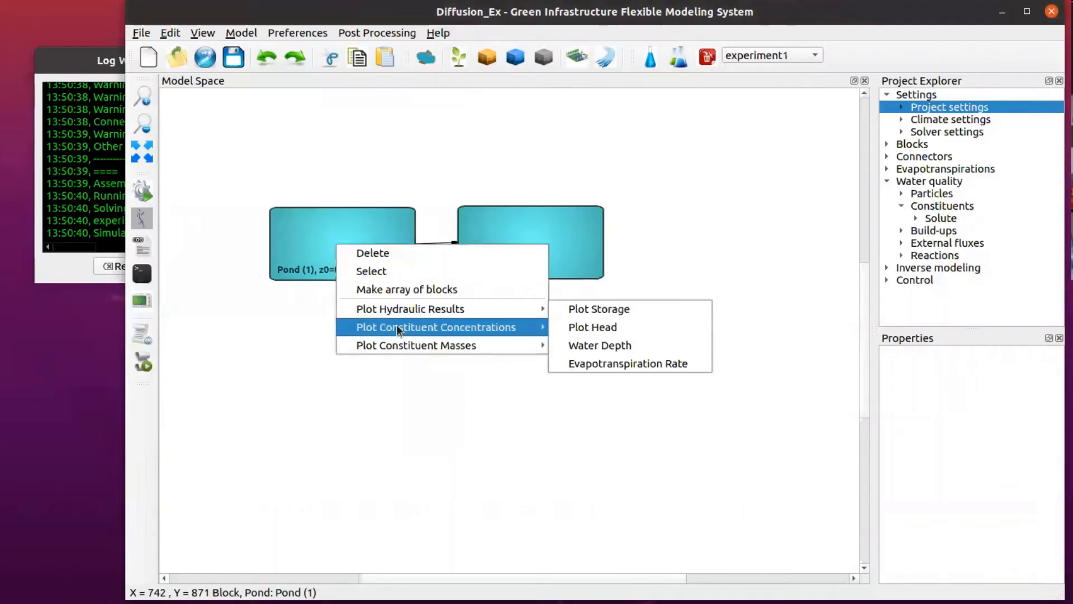
pyautogui.moveTo(397, 326)
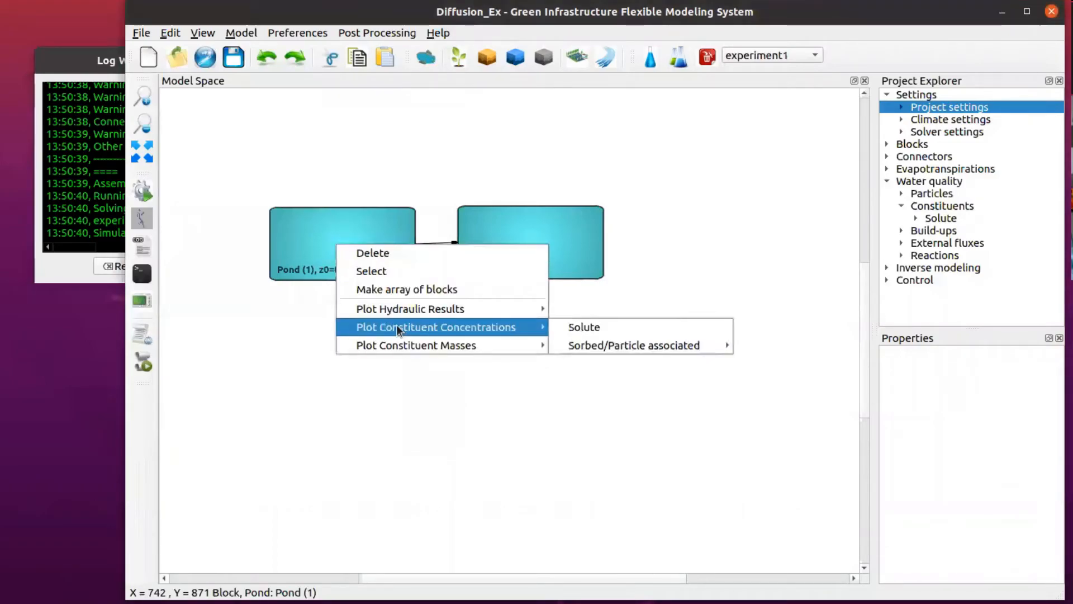
pyautogui.click(612, 327)
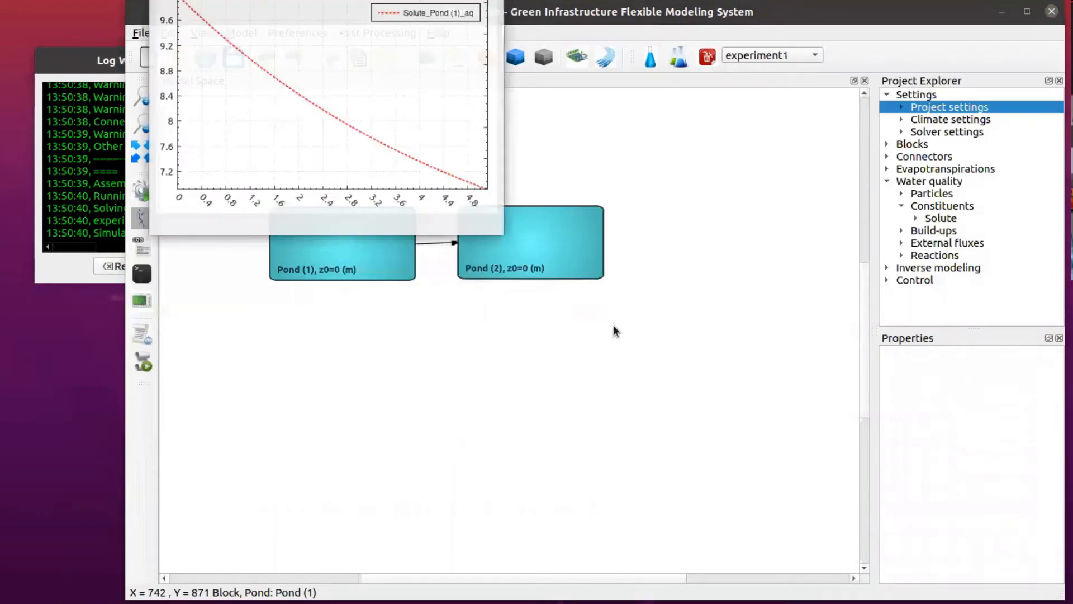
pyautogui.rightClick(546, 244)
pyautogui.moveTo(620, 330)
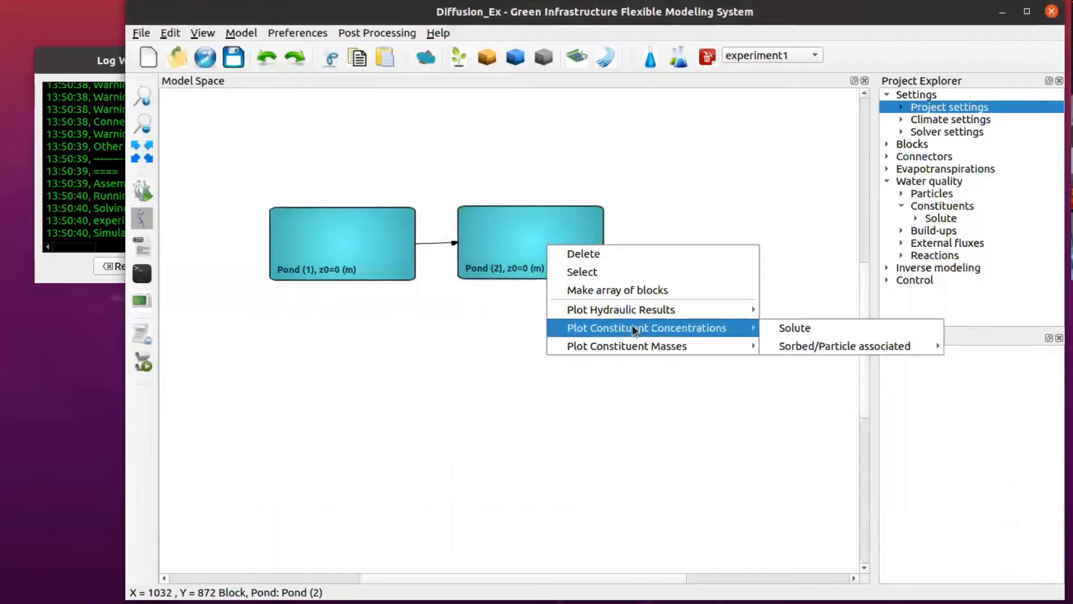
pyautogui.click(795, 328)
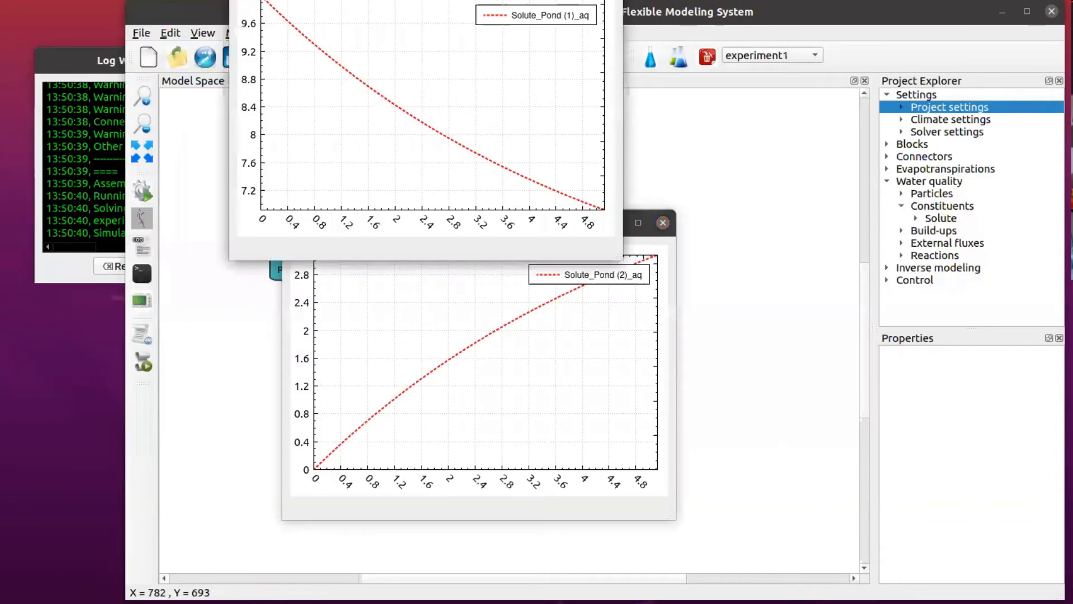
# Step: Copy the Pond (2) Solute curve into the Pond (1) graph, then close both plot windows
pyautogui.rightClick(430, 309)
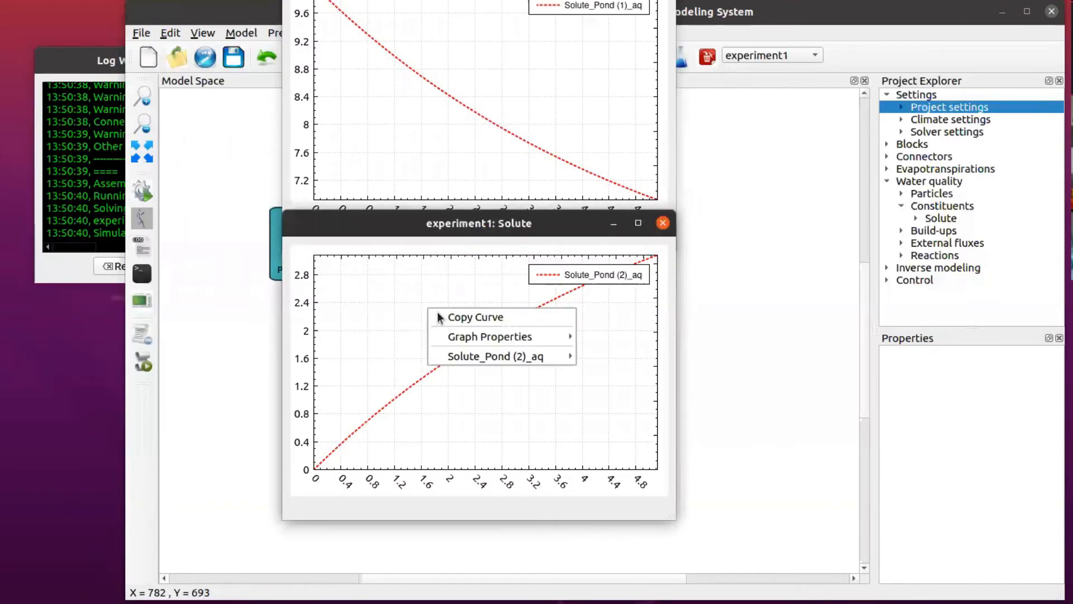
pyautogui.click(443, 121)
pyautogui.rightClick(443, 118)
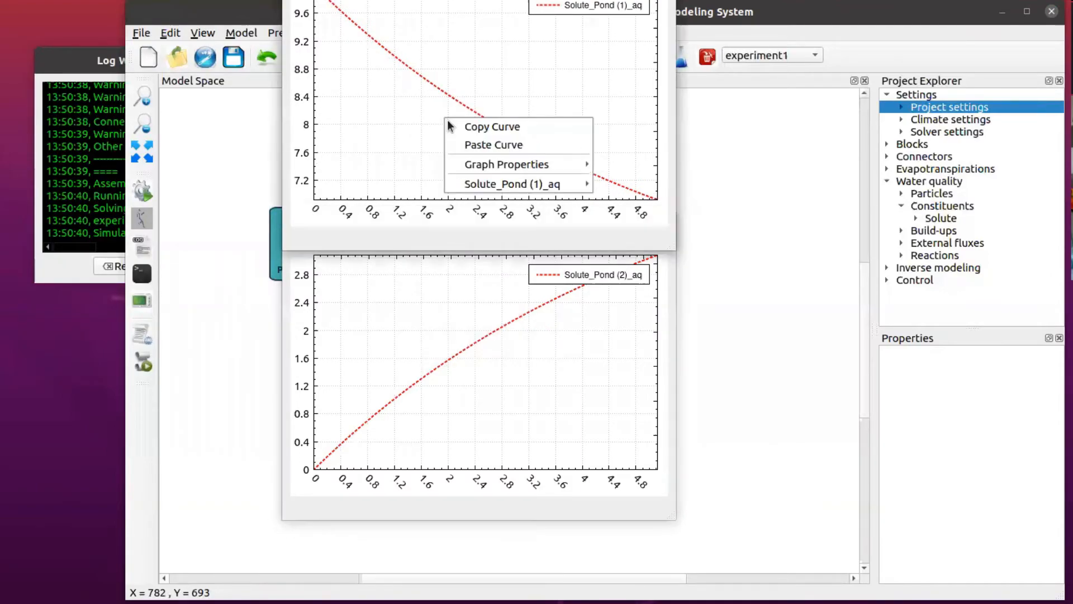
pyautogui.click(478, 145)
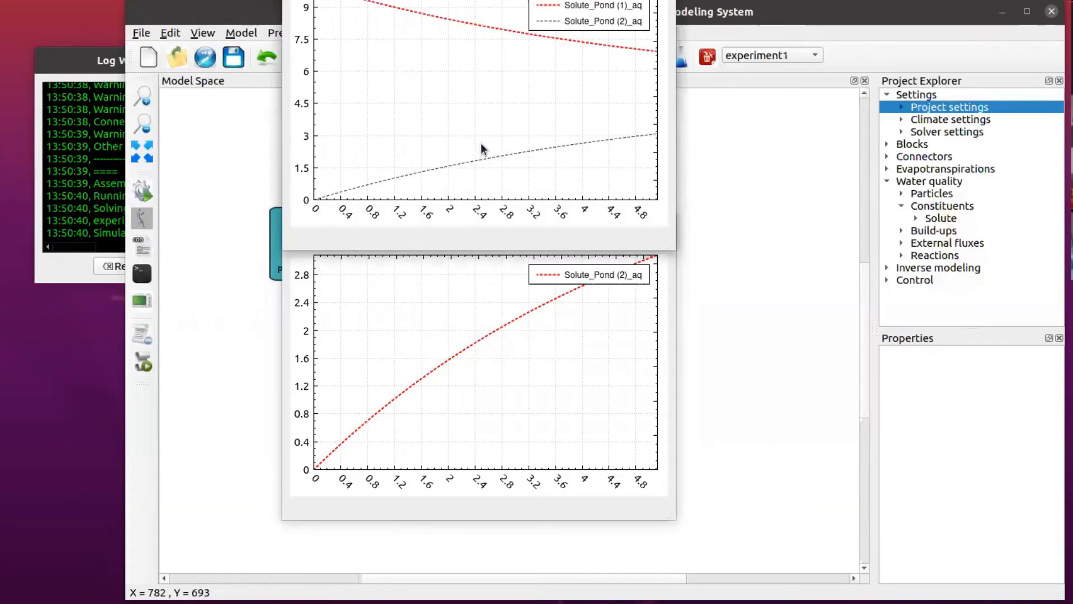
pyautogui.click(470, 330)
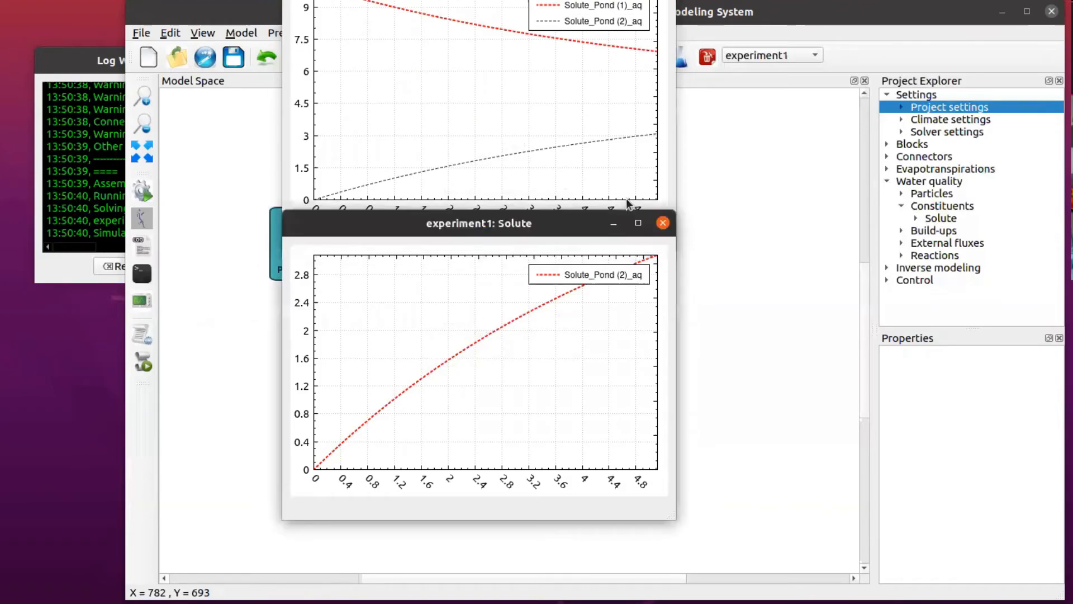
pyautogui.click(663, 222)
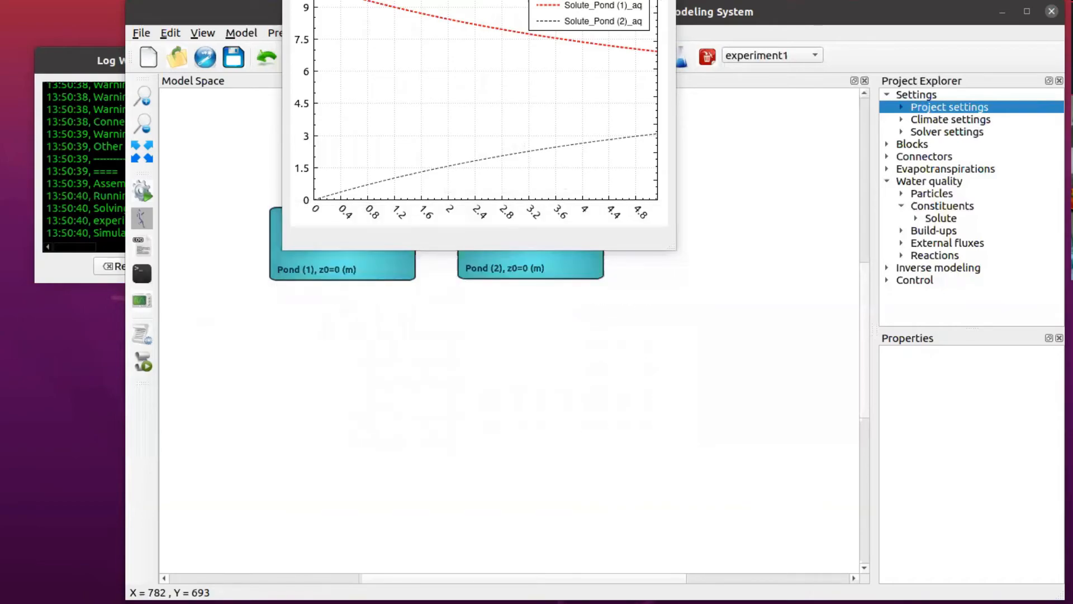
pyautogui.click(663, 1)
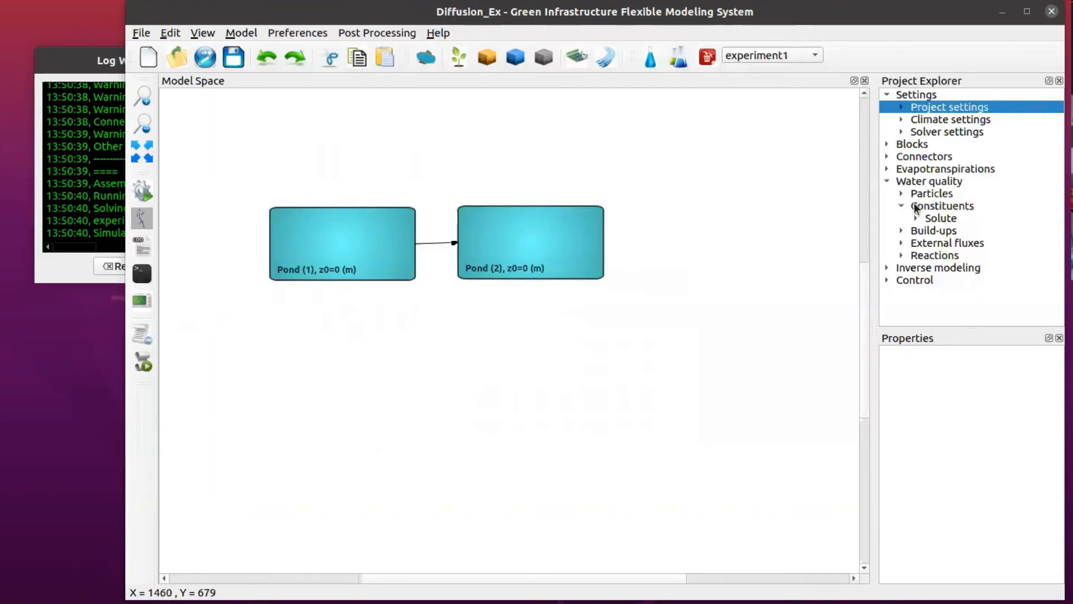
# Step: Change the Solute constituent's diffusion coefficient to 0.5 m²/day
pyautogui.click(934, 219)
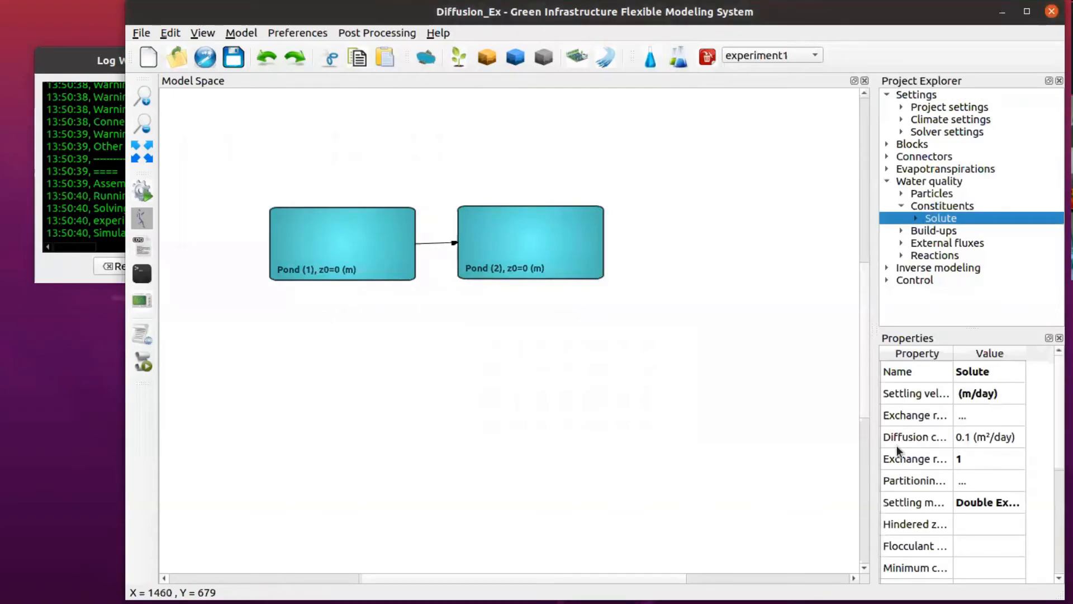
pyautogui.click(964, 438)
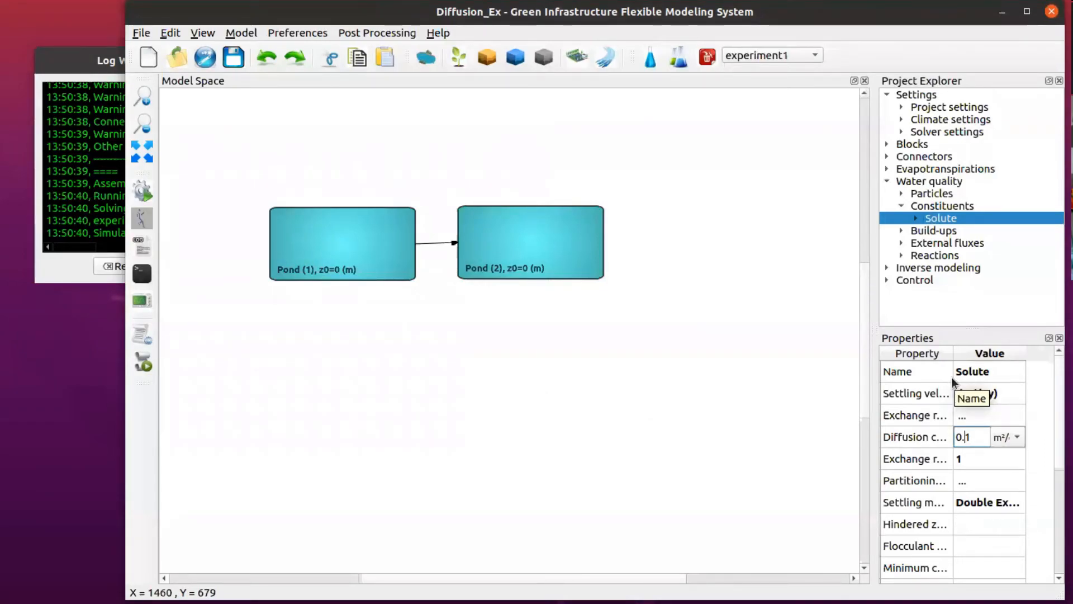
pyautogui.press('BackSpace')
pyautogui.write('5')
pyautogui.press('Return')
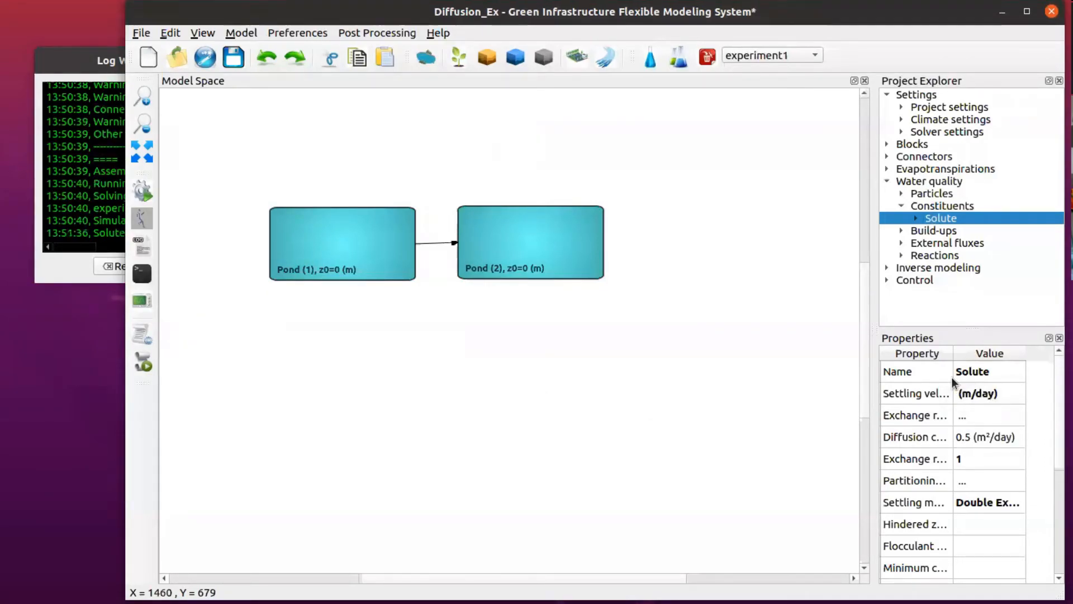
# Step: Save the project and rerun the simulation
pyautogui.click(236, 58)
pyautogui.click(143, 192)
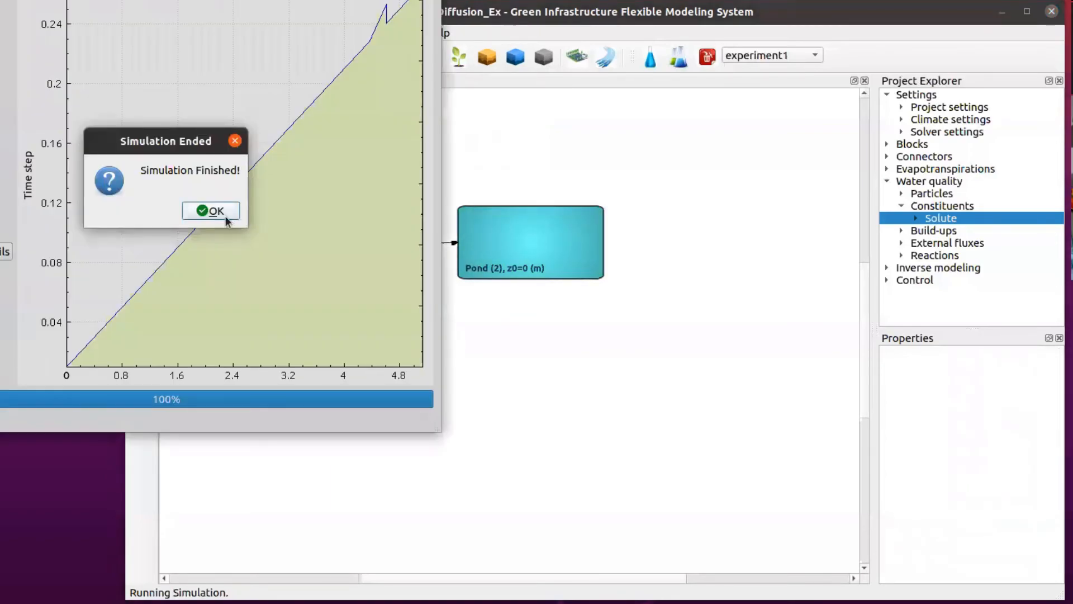
pyautogui.click(226, 218)
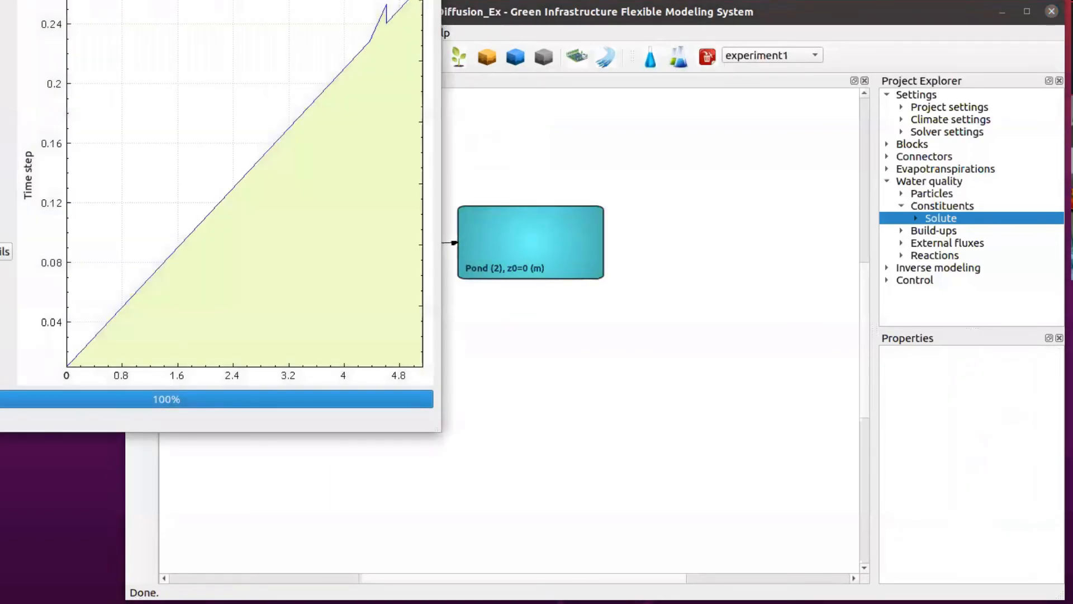
# Step: Close the simulation progress window and plot the Solute concentrations for Pond (1) and Pond (2) from the new run
pyautogui.hotkey('alt', 'F4')
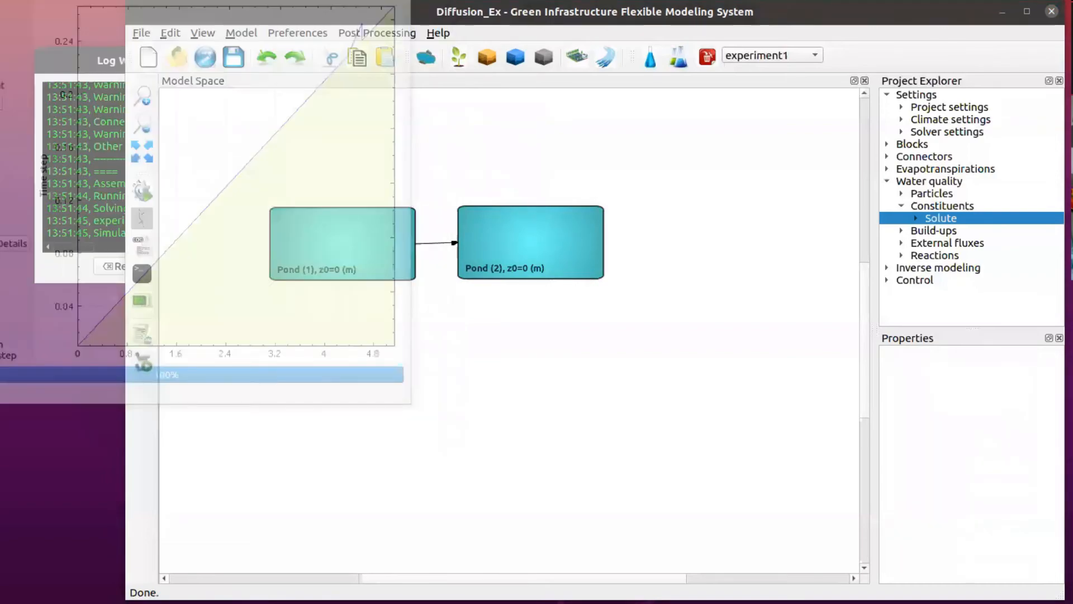
pyautogui.rightClick(347, 240)
pyautogui.moveTo(498, 318)
pyautogui.click(612, 318)
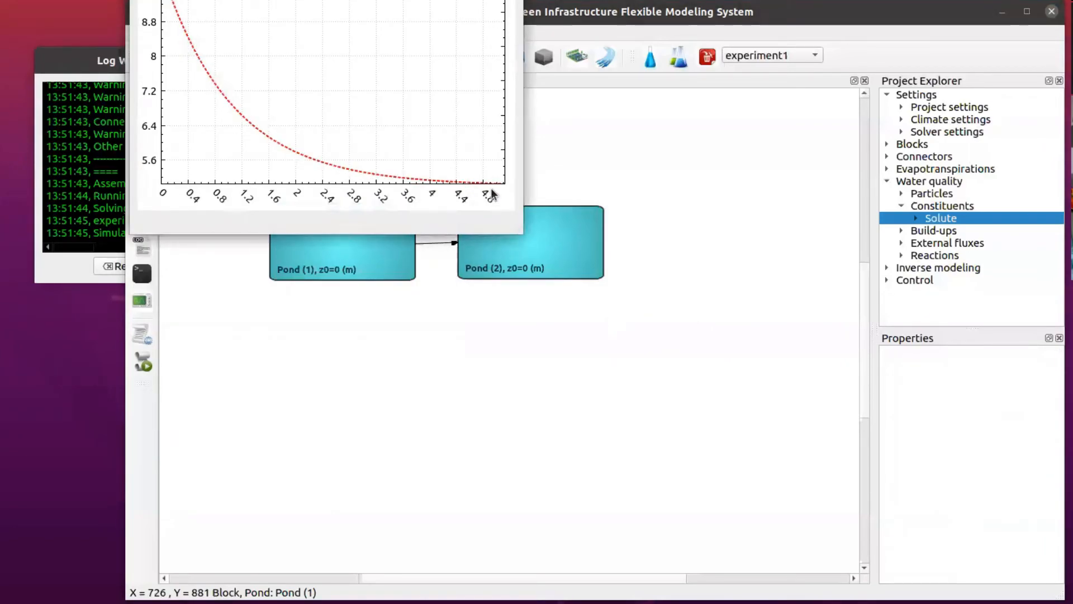
pyautogui.click(535, 258)
pyautogui.rightClick(535, 255)
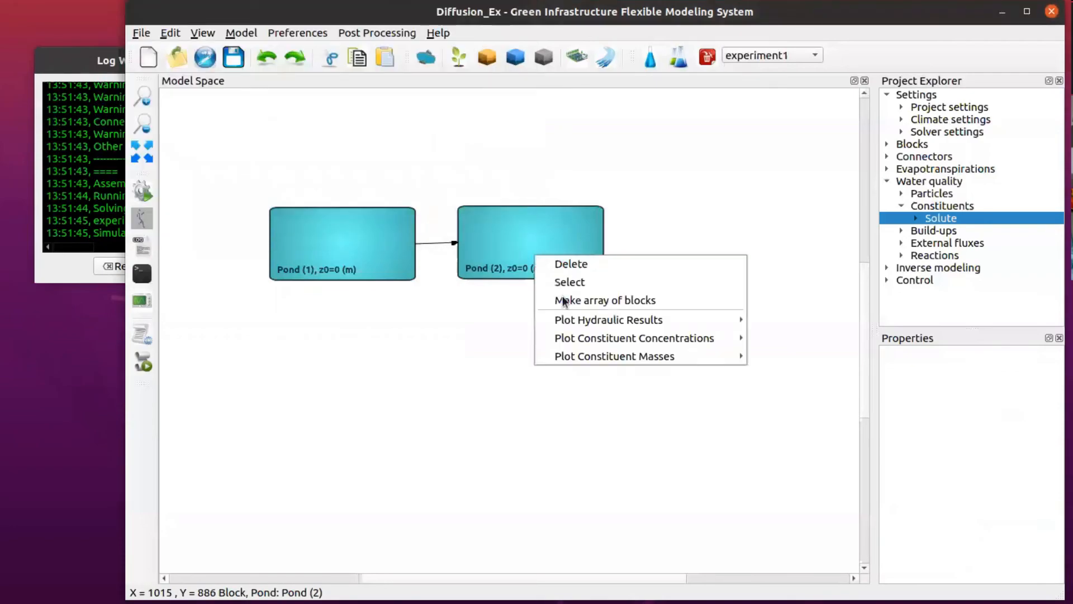
pyautogui.moveTo(581, 338)
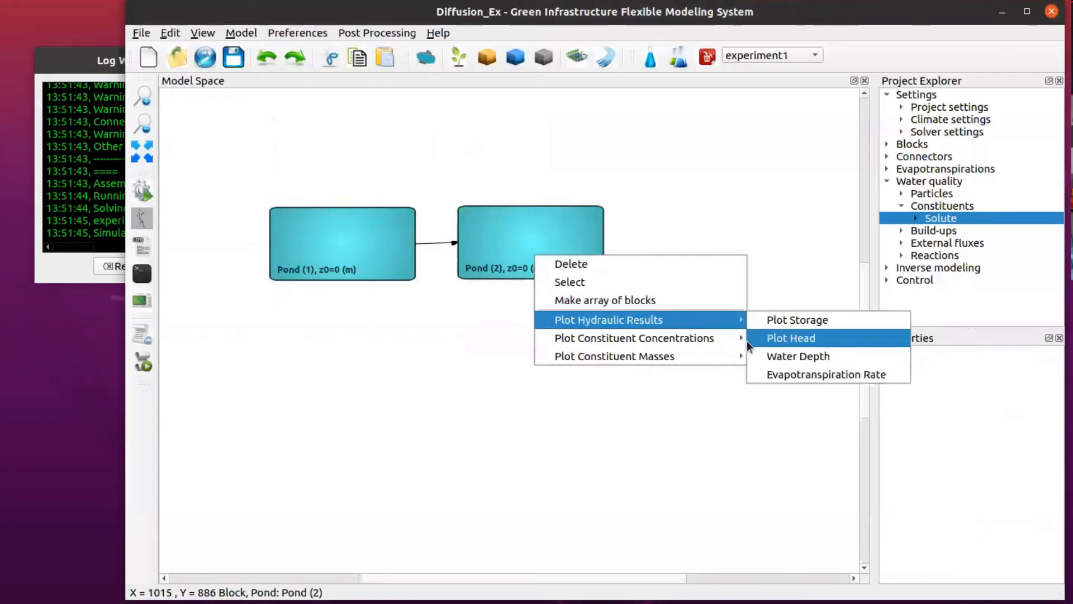
pyautogui.click(769, 341)
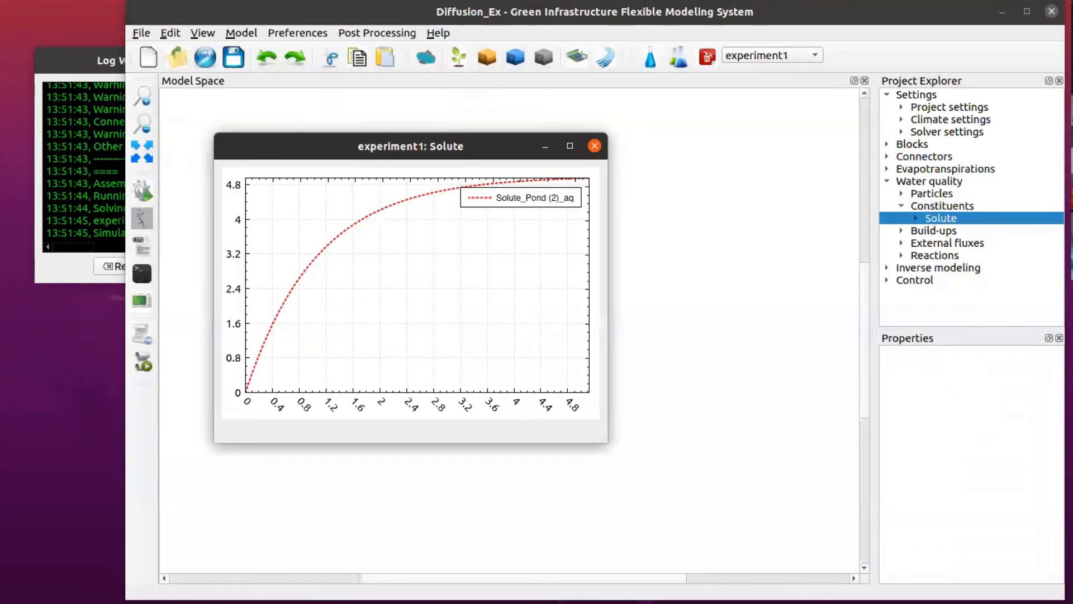
# Step: Copy the Pond (2) Solute curve and paste it into the Pond (1) concentration graph for comparison
pyautogui.hotkey('alt', 'Tab')
pyautogui.click(377, 344)
pyautogui.rightClick(377, 344)
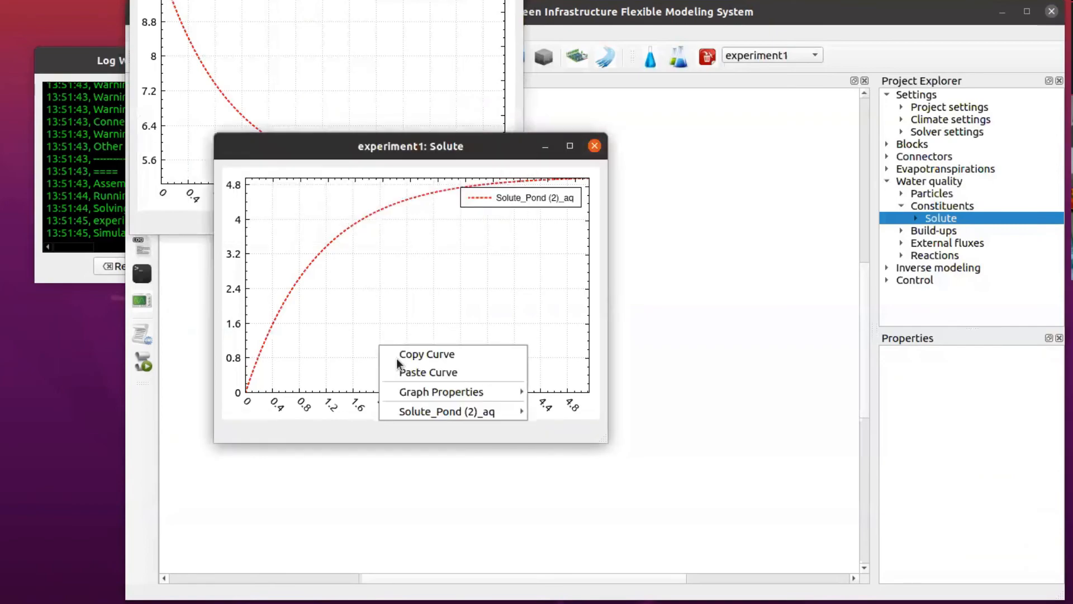
pyautogui.click(410, 358)
pyautogui.click(363, 69)
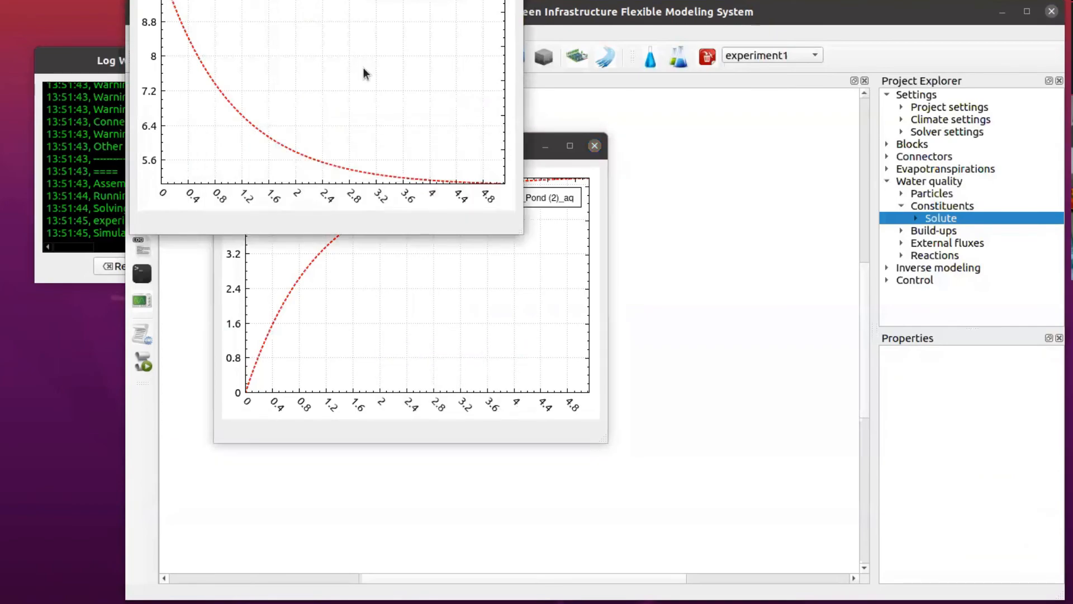
pyautogui.rightClick(363, 68)
pyautogui.click(391, 91)
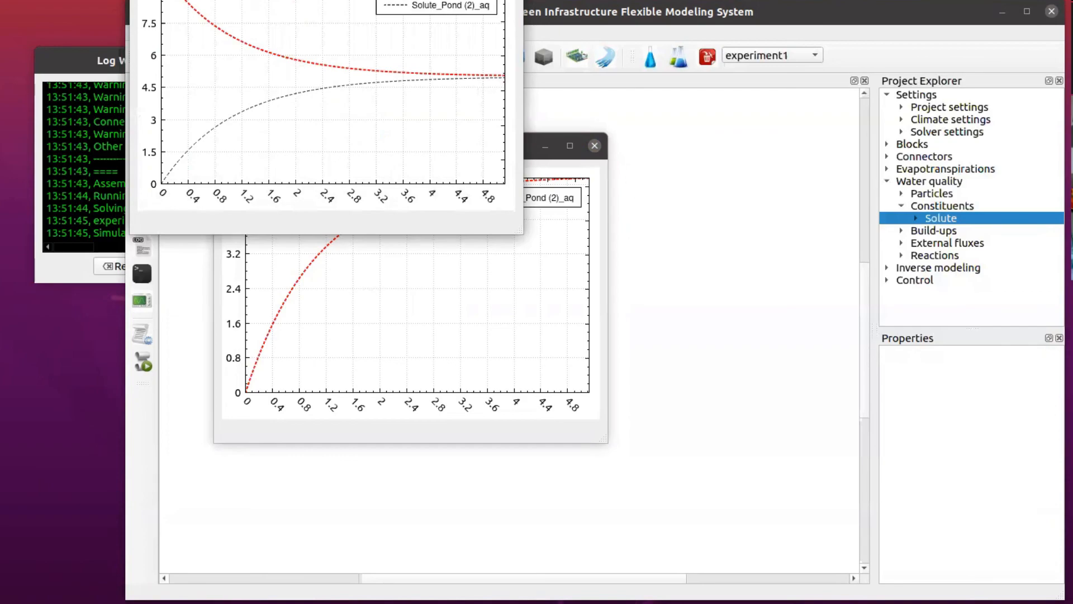
pyautogui.moveTo(422, 0); pyautogui.dragTo(493, 38)
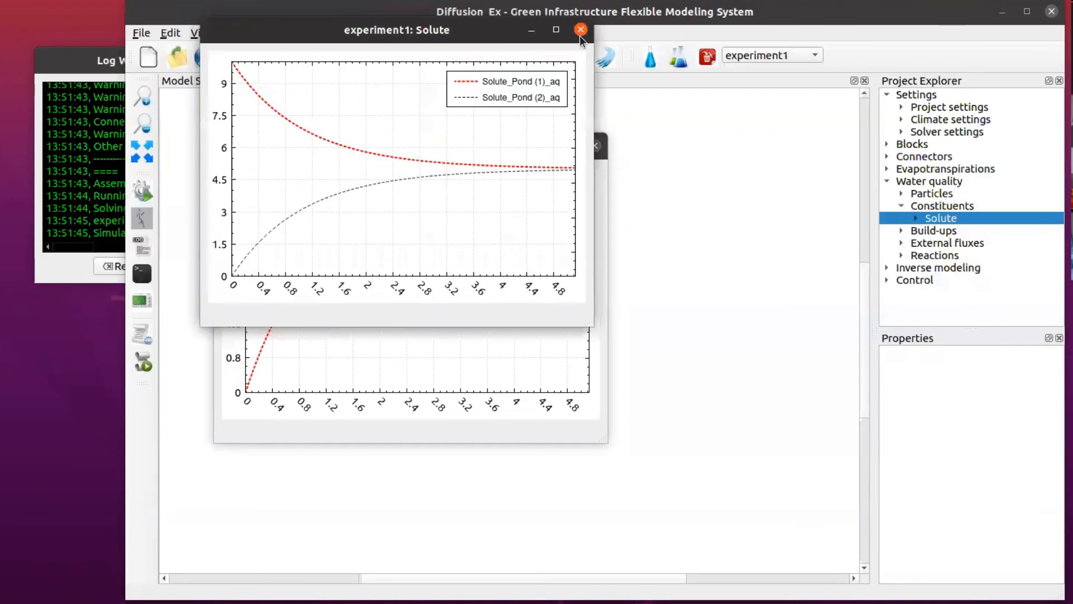